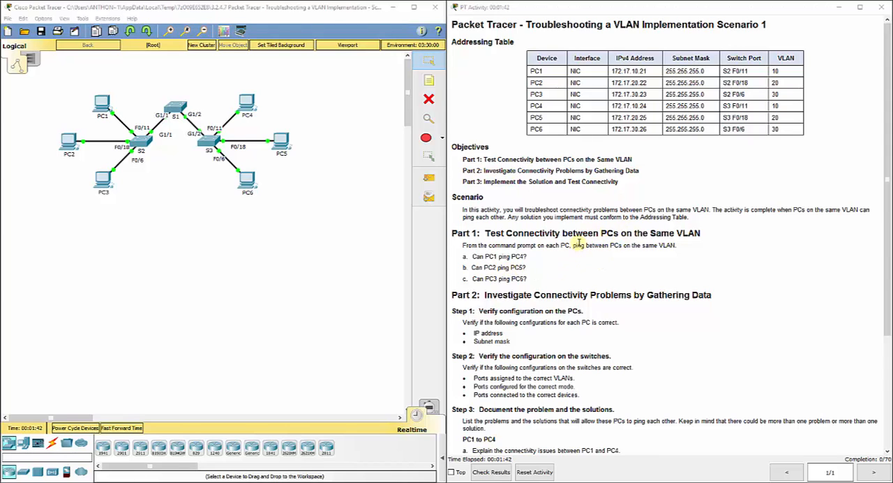
{"action": "scroll", "coordinate": [579, 244], "scroll_direction": "down", "scroll_amount": 5}
{"action": "scroll", "coordinate": [579, 230], "scroll_direction": "down", "scroll_amount": 3}
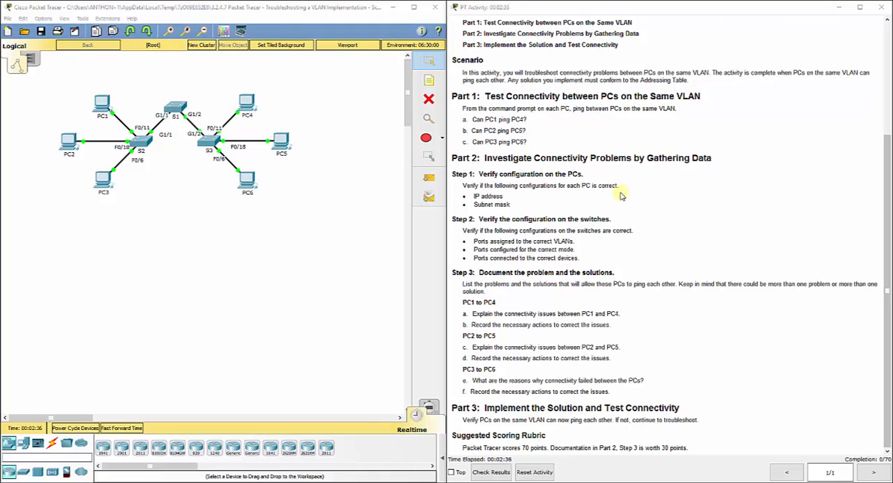
Check PC1's IP address and subnet mask against the addressing table
{"action": "left_click", "coordinate": [314, 202]}
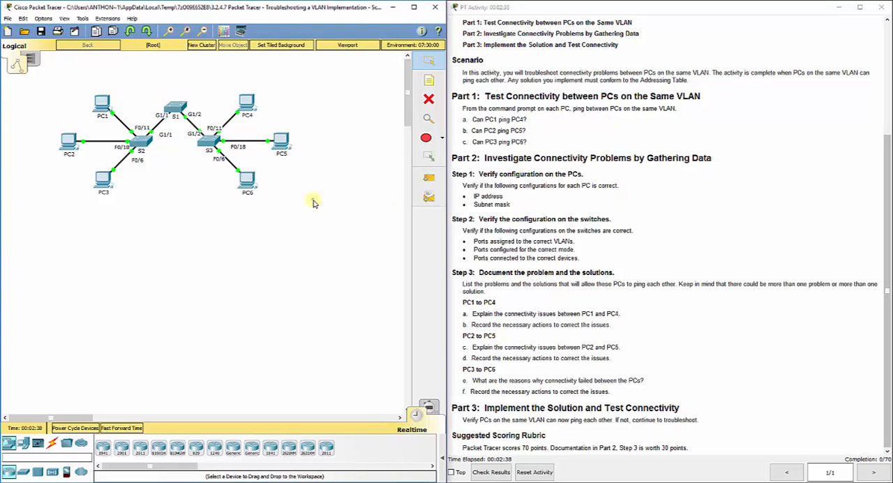
{"action": "scroll", "coordinate": [511, 230], "scroll_direction": "up", "scroll_amount": 5}
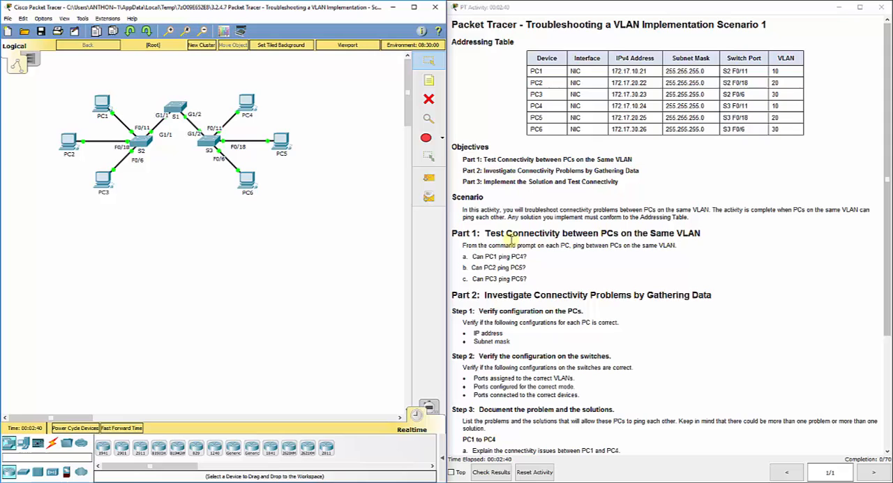
{"action": "left_click_drag", "start_coordinate": [533, 70], "coordinate": [791, 130]}
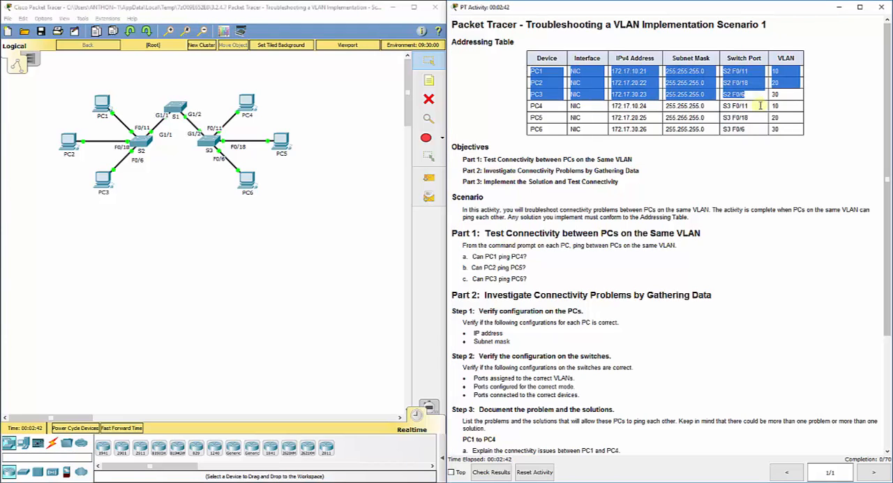
{"action": "left_click", "coordinate": [678, 91]}
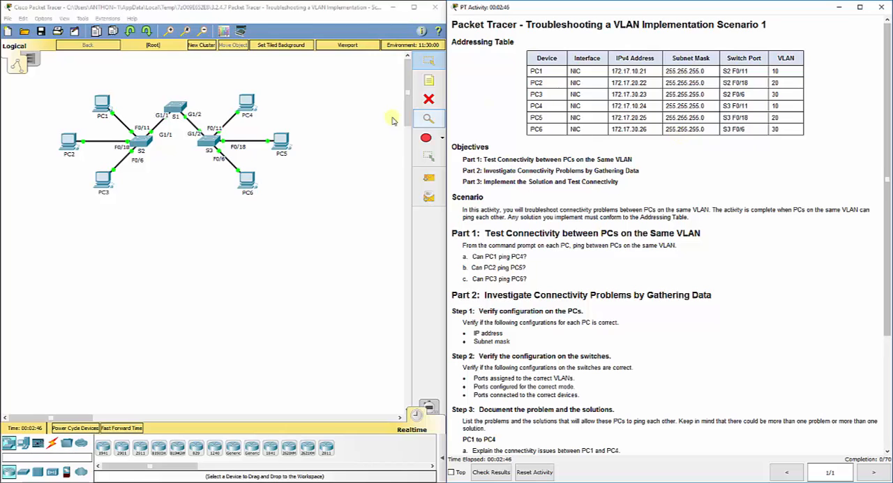
{"action": "left_click", "coordinate": [102, 105]}
{"action": "left_click", "coordinate": [325, 113]}
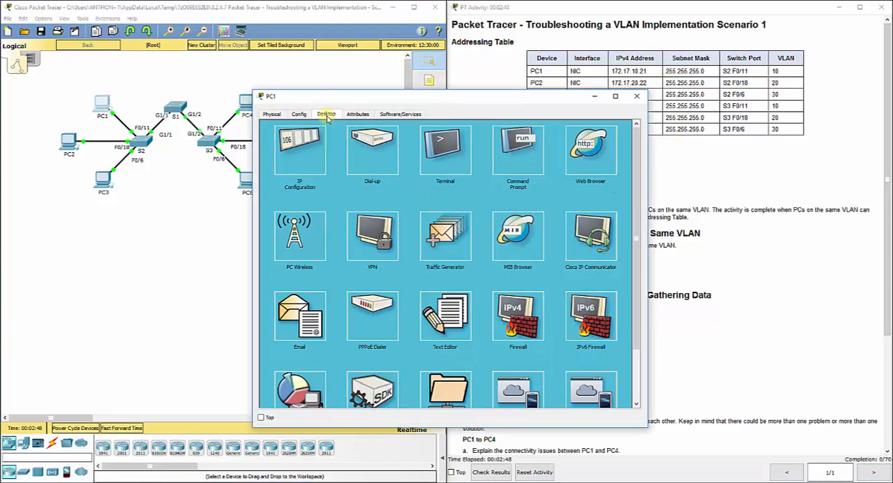
{"action": "left_click", "coordinate": [313, 150]}
{"action": "left_click_drag", "start_coordinate": [370, 98], "coordinate": [246, 42]}
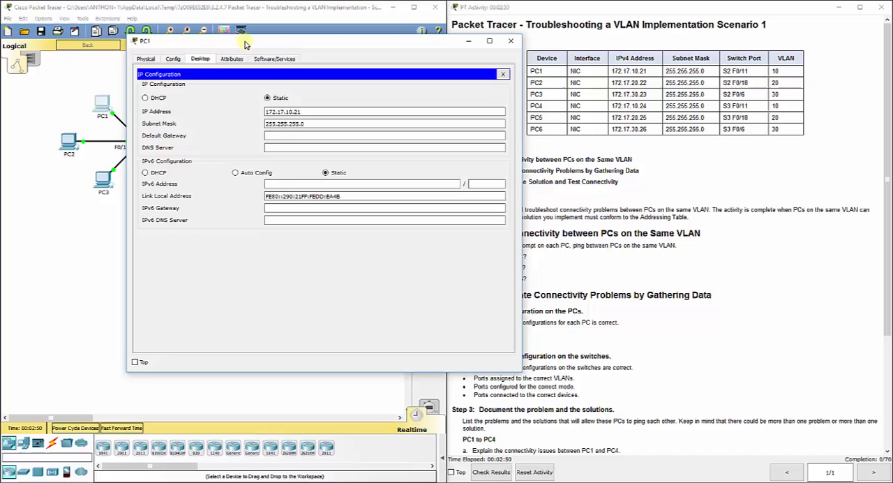
{"action": "left_click", "coordinate": [282, 111]}
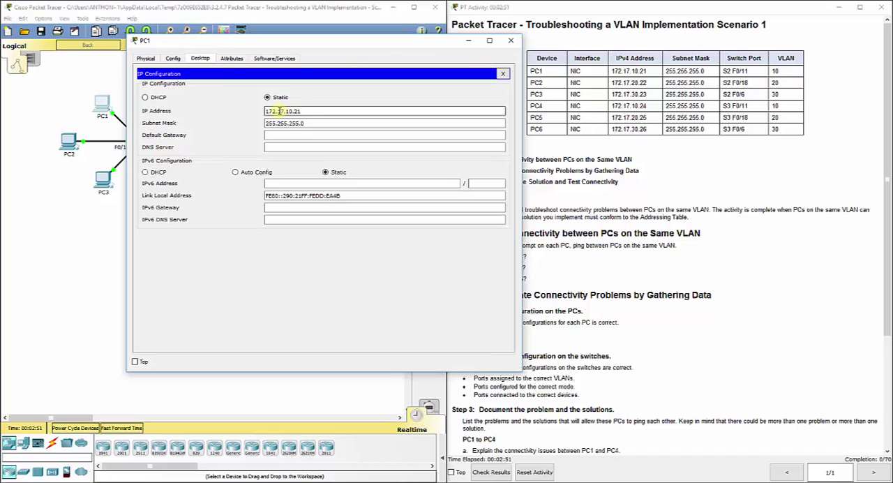
{"action": "left_click", "coordinate": [314, 123]}
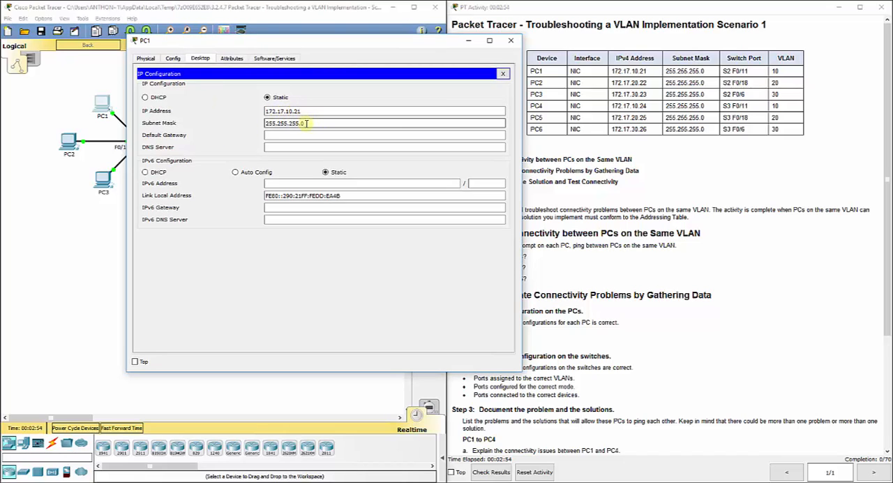
{"action": "left_click", "coordinate": [511, 40]}
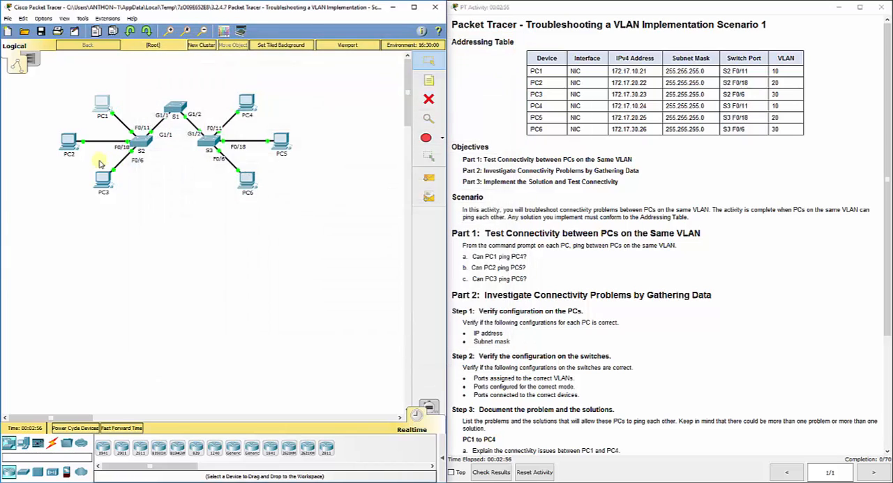
Check PC2's and PC3's IP configuration against the addressing table
{"action": "left_click", "coordinate": [70, 147]}
{"action": "left_click", "coordinate": [325, 114]}
{"action": "left_click", "coordinate": [312, 142]}
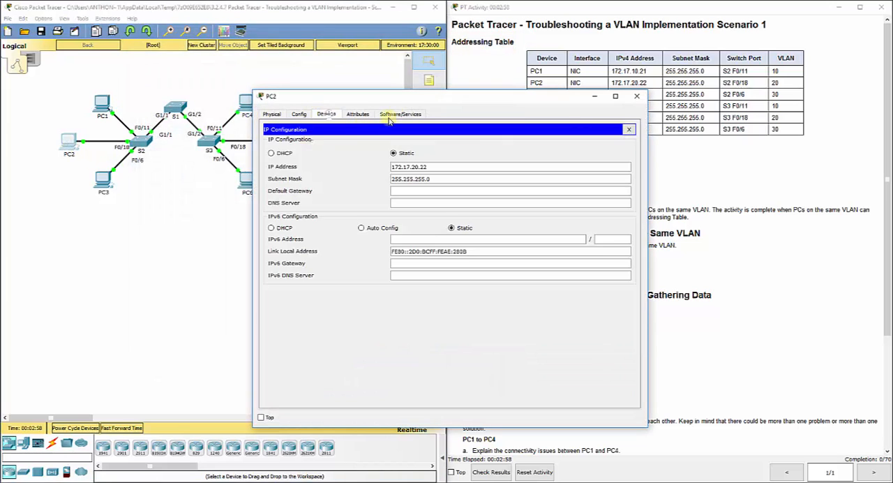
{"action": "left_click_drag", "start_coordinate": [435, 98], "coordinate": [293, 41]}
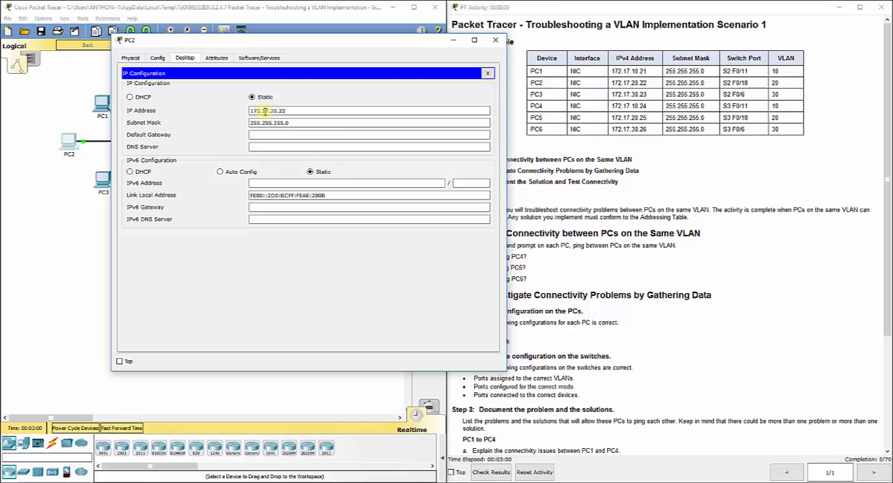
{"action": "left_click", "coordinate": [498, 44]}
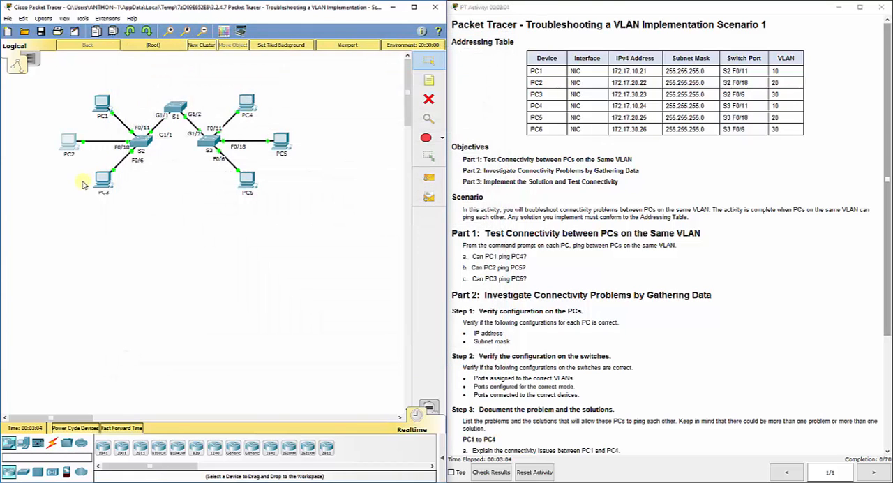
{"action": "double_click", "coordinate": [103, 180]}
{"action": "left_click", "coordinate": [327, 116]}
{"action": "left_click", "coordinate": [299, 169]}
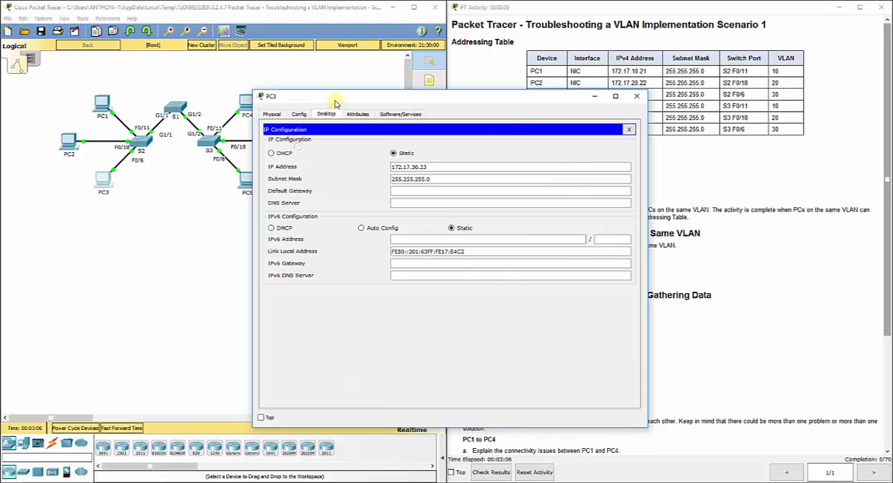
{"action": "left_click_drag", "start_coordinate": [335, 100], "coordinate": [159, 38]}
{"action": "left_click", "coordinate": [253, 106]}
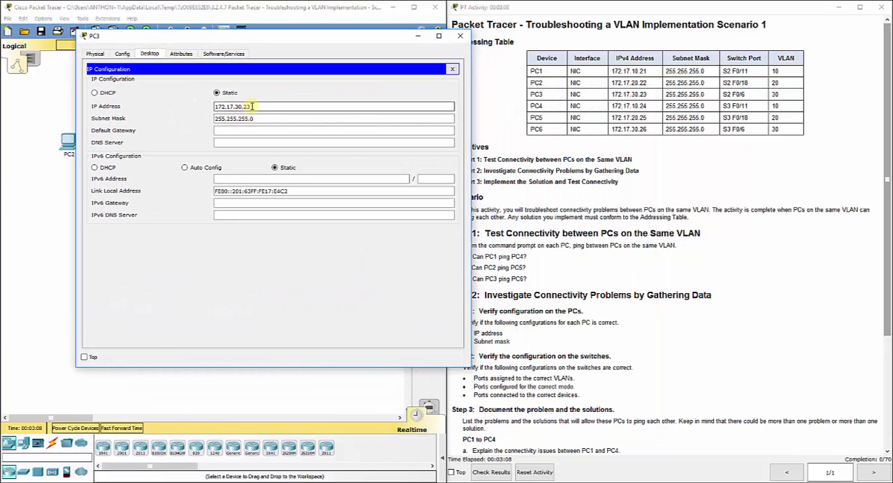
{"action": "left_click", "coordinate": [461, 40]}
Check PC4's and PC5's IP configuration against the addressing table
{"action": "double_click", "coordinate": [247, 105]}
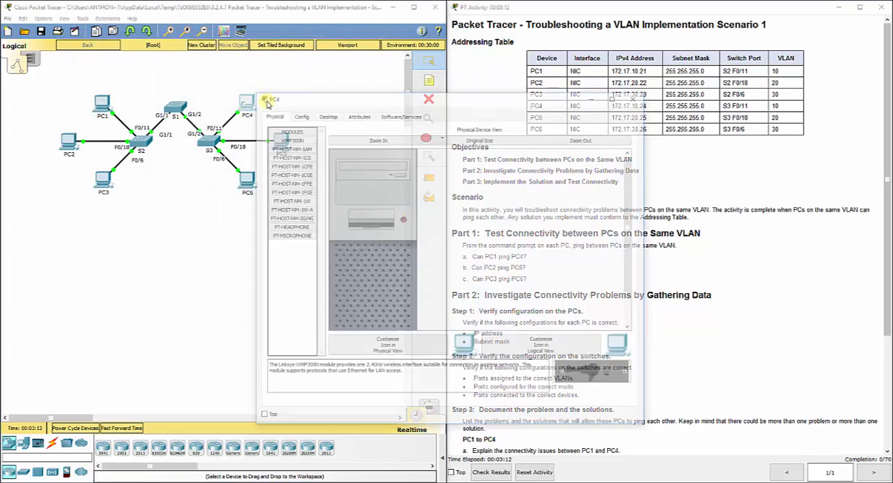
{"action": "left_click", "coordinate": [326, 114]}
{"action": "left_click", "coordinate": [299, 170]}
{"action": "left_click_drag", "start_coordinate": [387, 98], "coordinate": [224, 42]}
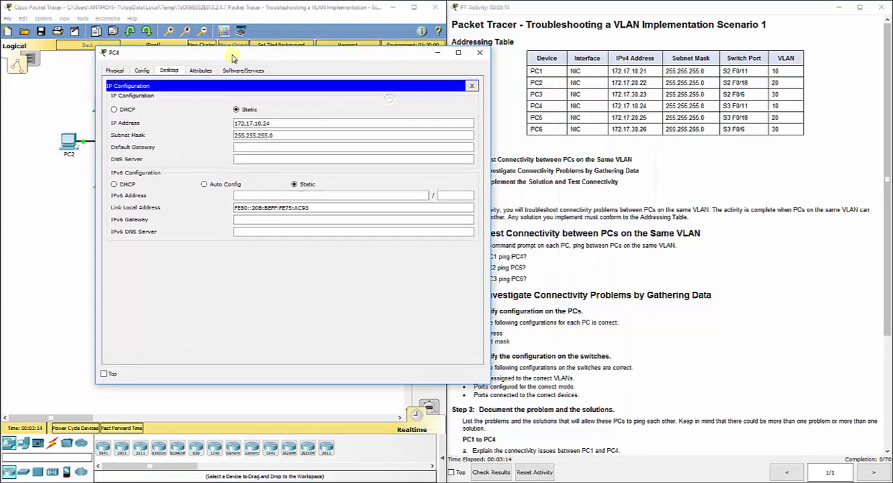
{"action": "left_click", "coordinate": [257, 110]}
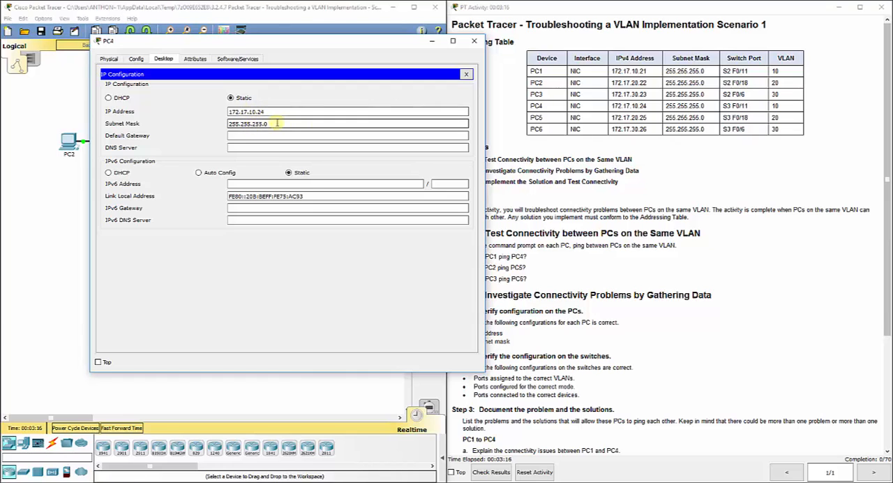
{"action": "left_click", "coordinate": [474, 42]}
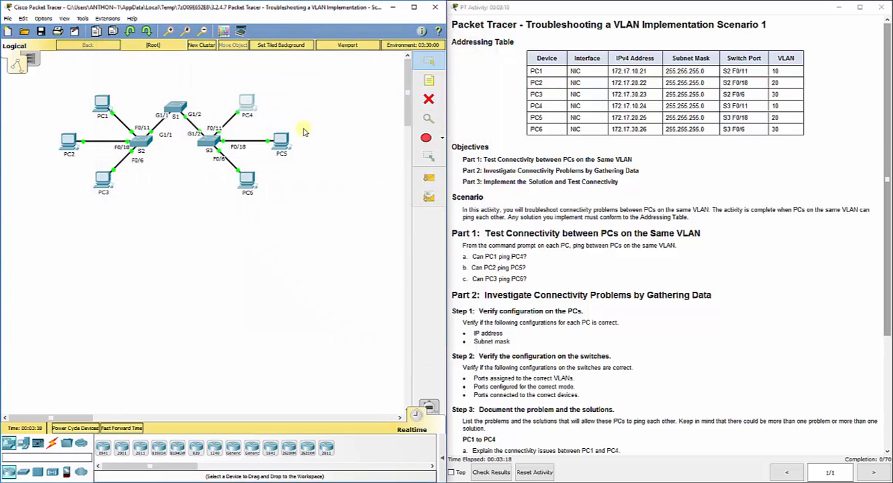
{"action": "double_click", "coordinate": [279, 136]}
{"action": "left_click", "coordinate": [326, 113]}
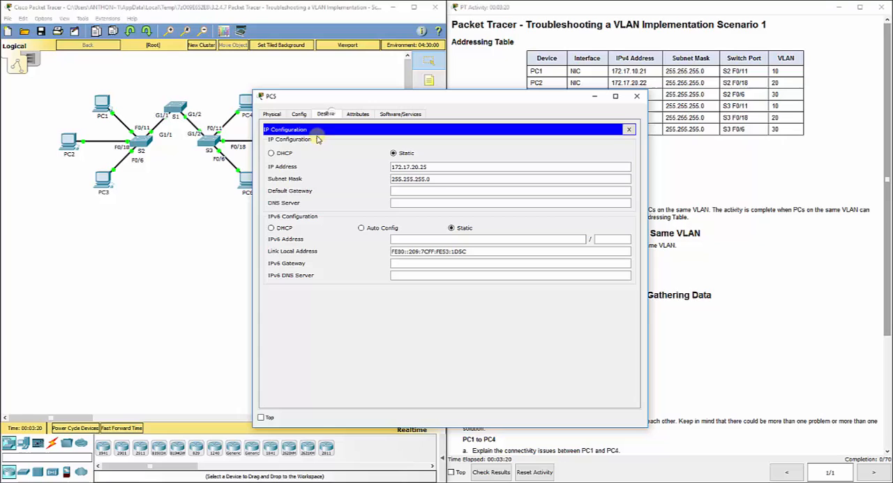
{"action": "left_click_drag", "start_coordinate": [286, 93], "coordinate": [76, 47]}
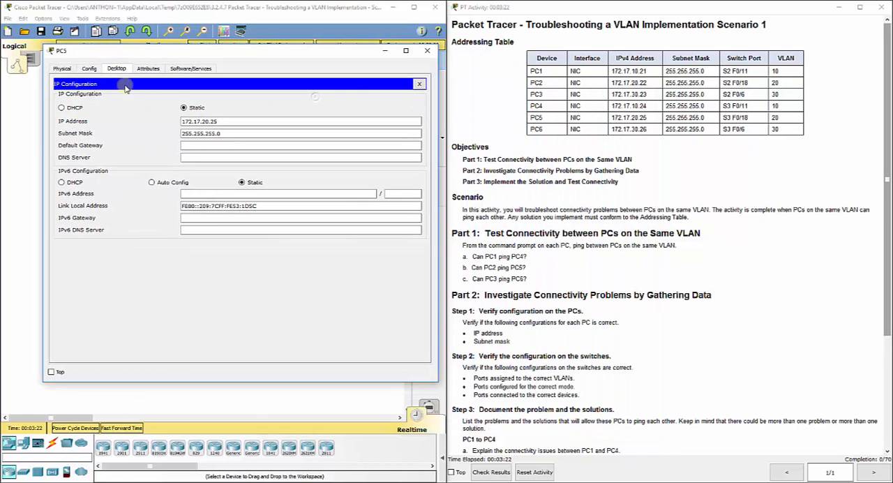
{"action": "left_click", "coordinate": [424, 54]}
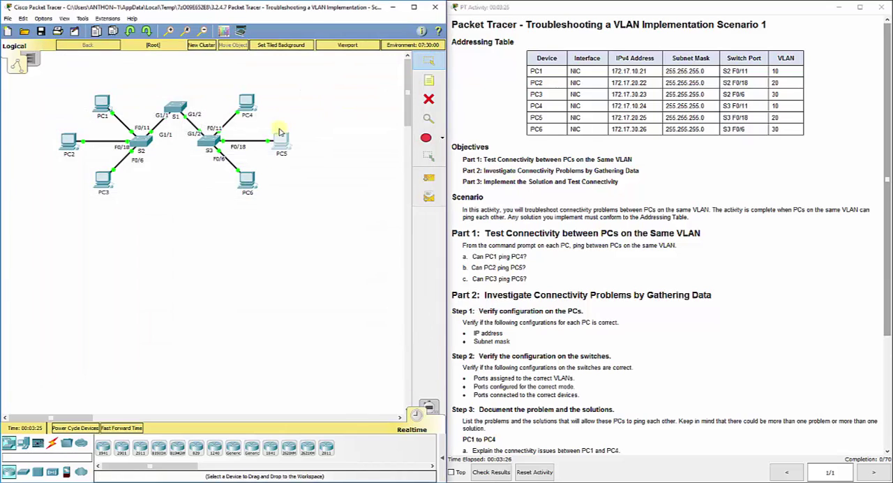
Correct PC6's IP address third octet from 50 to 30, giving 172.17.30.26
{"action": "left_click", "coordinate": [248, 180]}
{"action": "left_click", "coordinate": [325, 114]}
{"action": "left_click", "coordinate": [300, 150]}
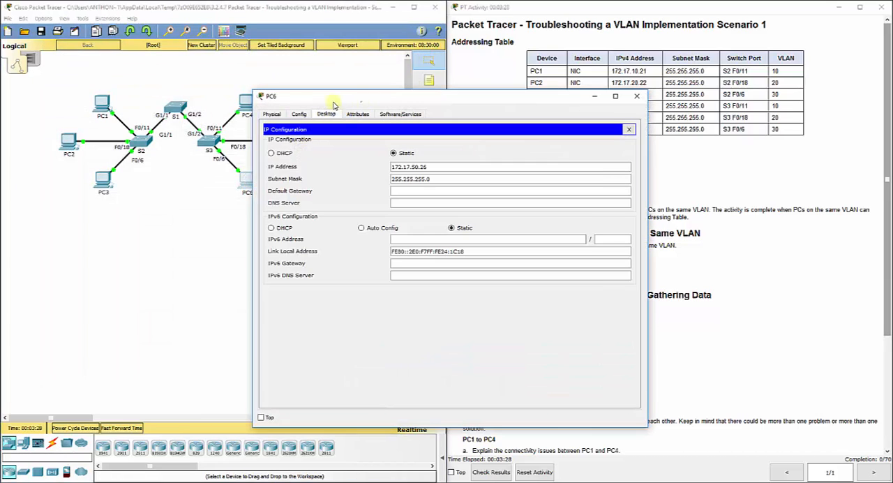
{"action": "left_click_drag", "start_coordinate": [349, 97], "coordinate": [150, 35]}
{"action": "double_click", "coordinate": [216, 106]}
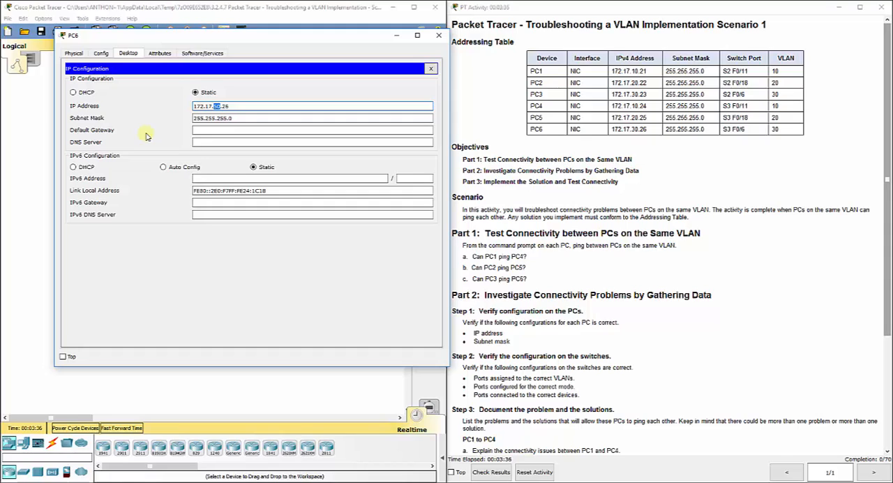
{"action": "type", "text": "30"}
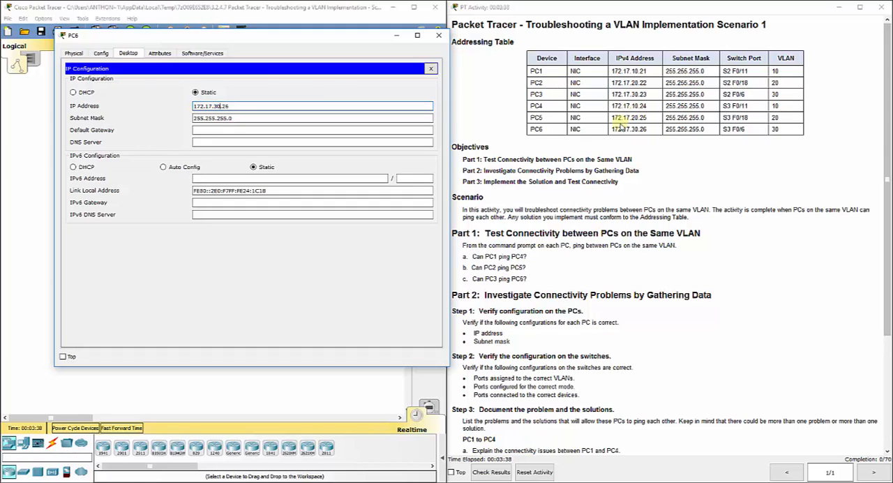
{"action": "left_click_drag", "start_coordinate": [612, 129], "coordinate": [651, 131]}
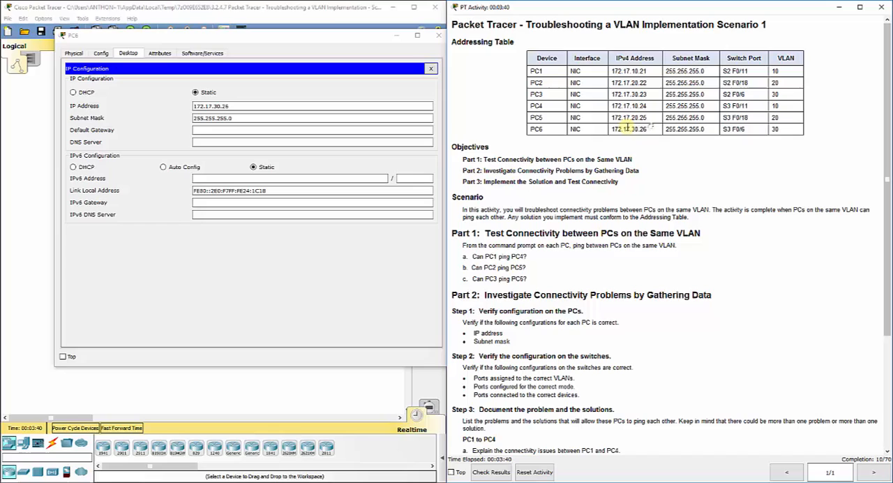
{"action": "left_click_drag", "start_coordinate": [648, 129], "coordinate": [611, 130]}
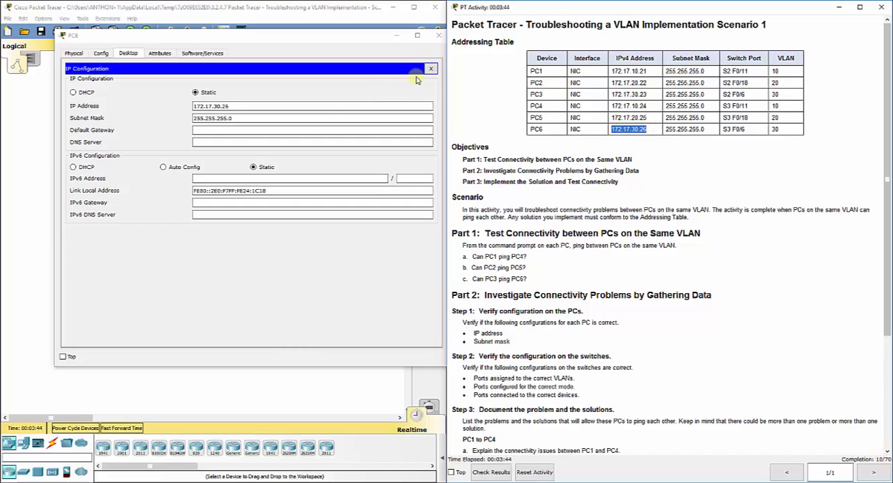
{"action": "double_click", "coordinate": [241, 105]}
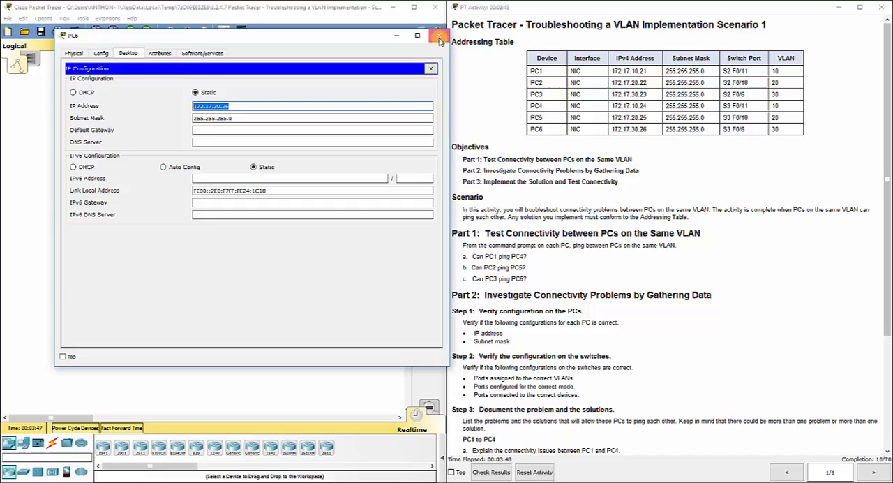
{"action": "left_click", "coordinate": [438, 36]}
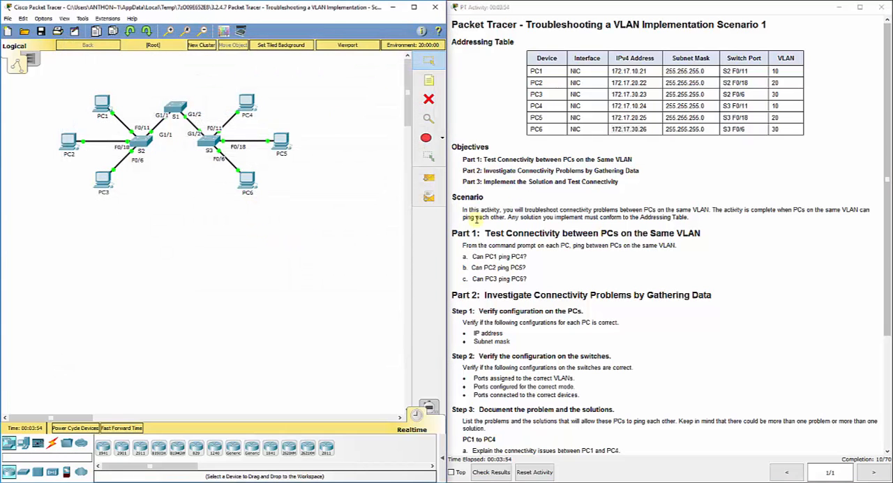
On S1's CLI run 'enable' and 'show vlan brief' to list VLANs 10, 20, 30 and 99
{"action": "left_click", "coordinate": [551, 254]}
{"action": "scroll", "coordinate": [556, 258], "scroll_direction": "down", "scroll_amount": 1}
{"action": "scroll", "coordinate": [556, 258], "scroll_direction": "down", "scroll_amount": 1}
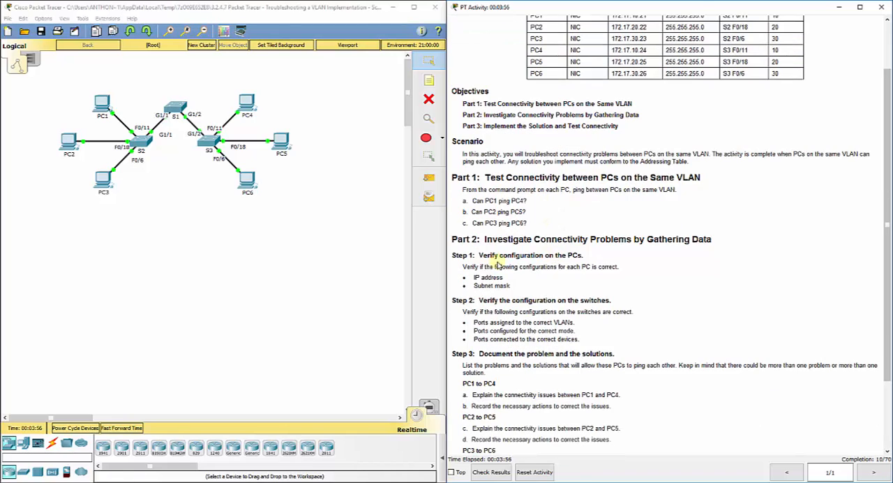
{"action": "scroll", "coordinate": [530, 279], "scroll_direction": "down", "scroll_amount": 1}
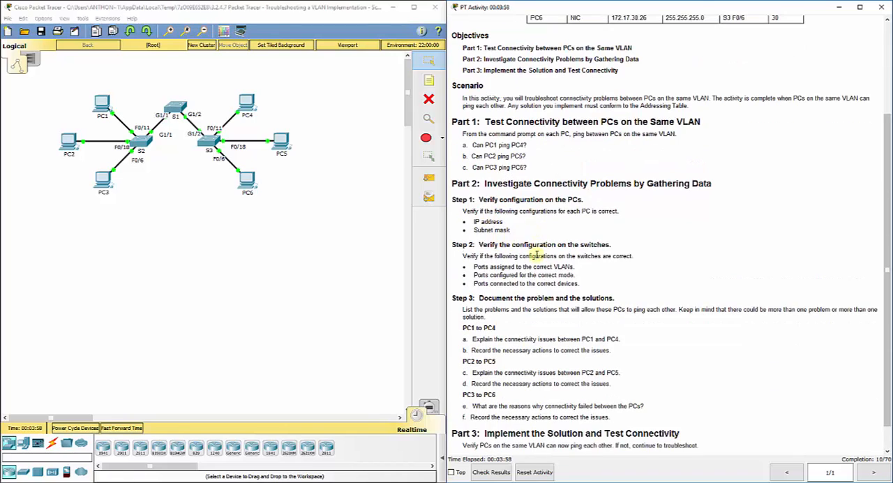
{"action": "scroll", "coordinate": [531, 258], "scroll_direction": "down", "scroll_amount": 1}
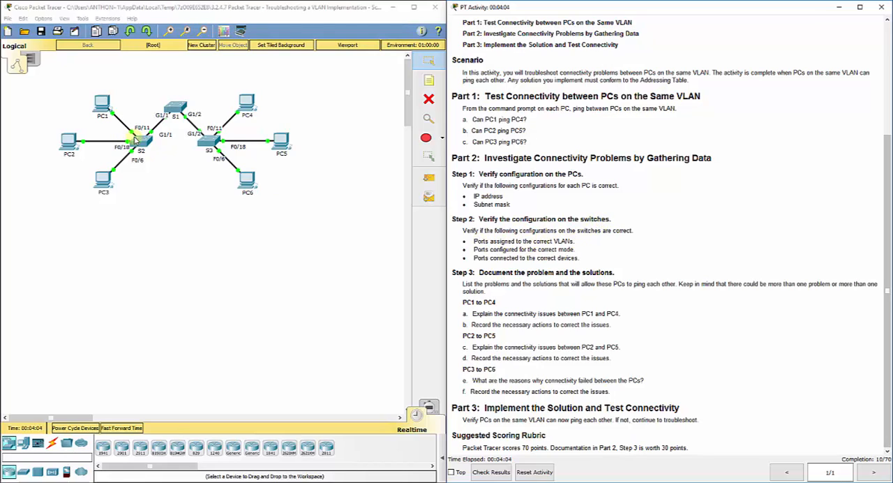
{"action": "left_click", "coordinate": [176, 111]}
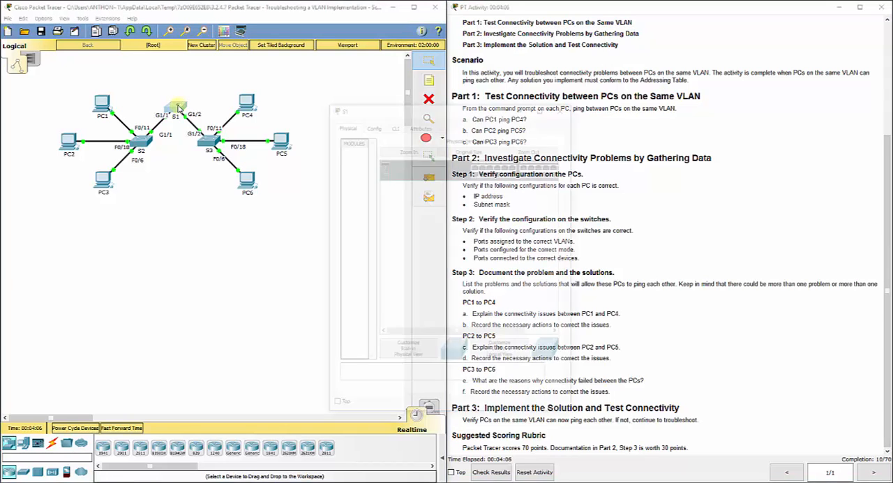
{"action": "left_click_drag", "start_coordinate": [432, 111], "coordinate": [251, 77]}
{"action": "left_click", "coordinate": [223, 94]}
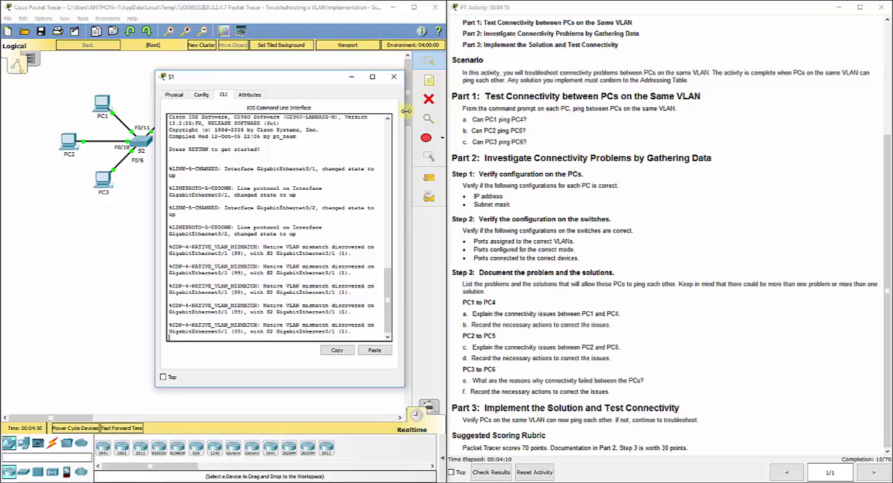
{"action": "left_click_drag", "start_coordinate": [406, 112], "coordinate": [568, 106]}
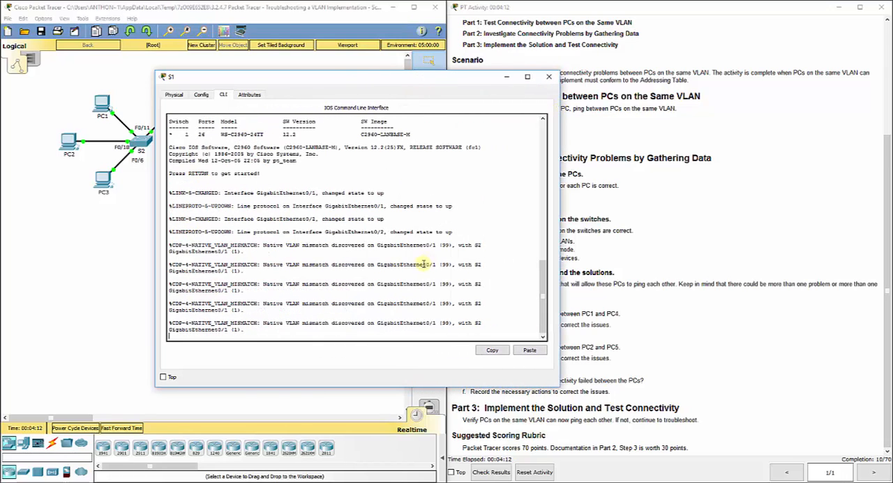
{"action": "key", "text": "Return"}
{"action": "key", "text": "Return"}
{"action": "type", "text": "show vlan br"}
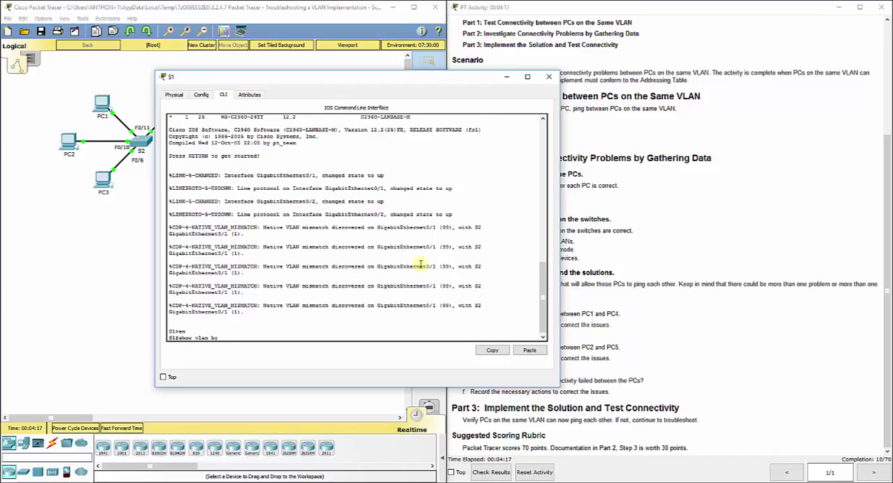
{"action": "type", "text": "ief"}
{"action": "key", "text": "Return"}
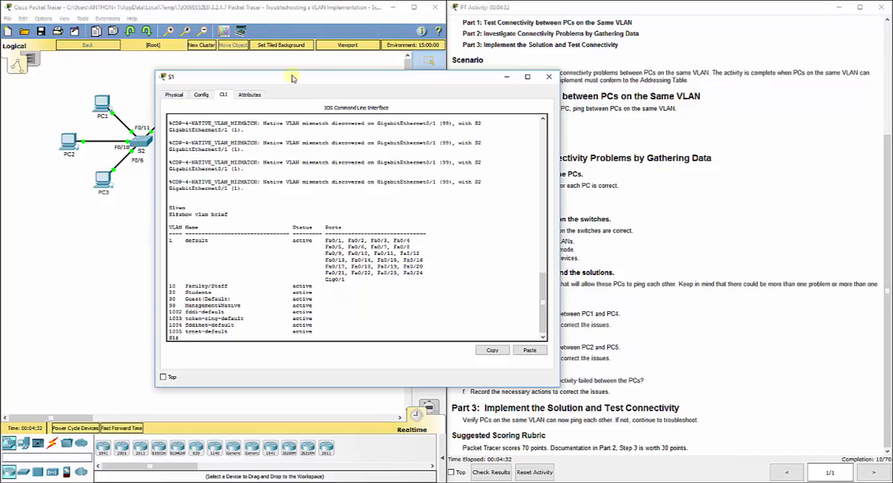
{"action": "left_click_drag", "start_coordinate": [301, 78], "coordinate": [584, 60]}
{"action": "left_click", "coordinate": [209, 84]}
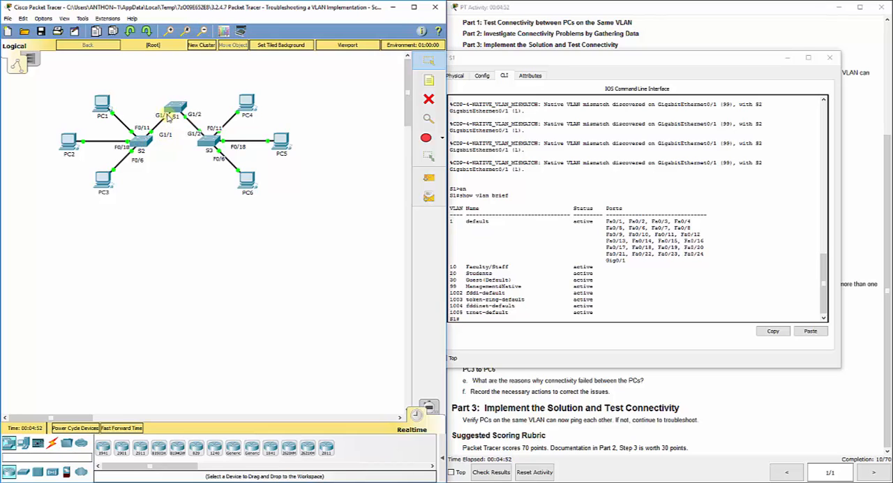
{"action": "left_click", "coordinate": [474, 318]}
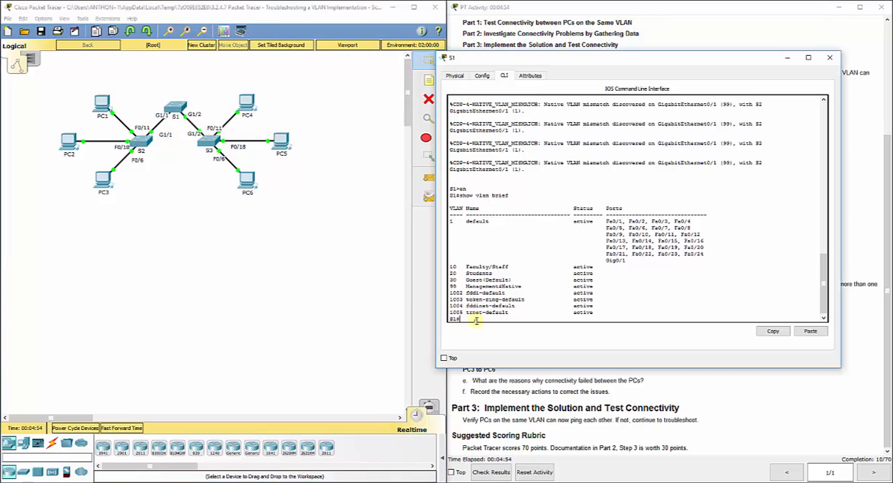
{"action": "left_click", "coordinate": [176, 193]}
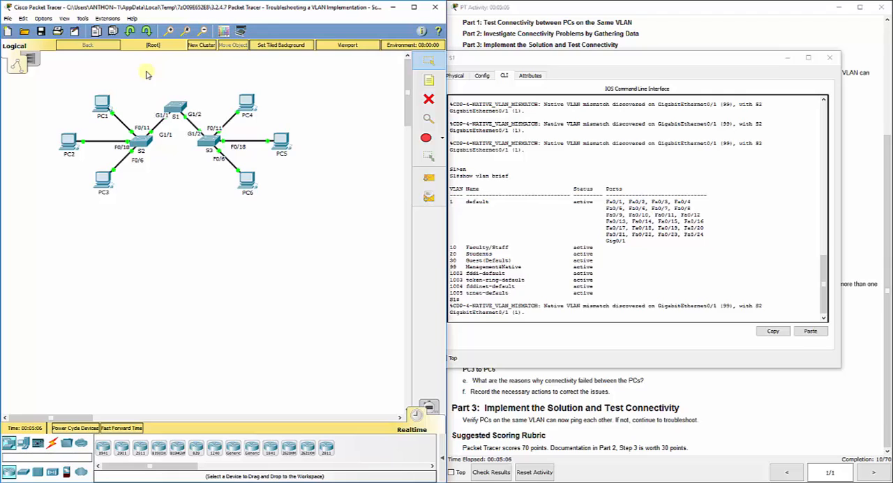
{"action": "left_click_drag", "start_coordinate": [605, 268], "coordinate": [450, 268]}
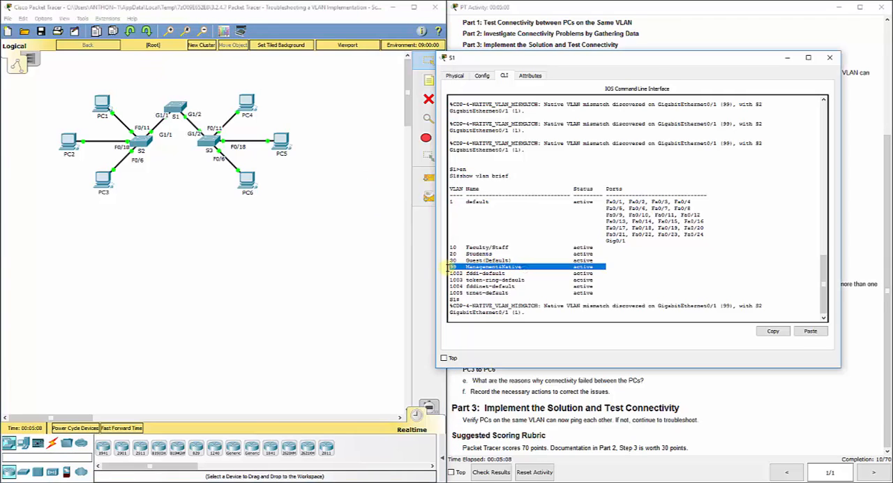
{"action": "left_click", "coordinate": [150, 98]}
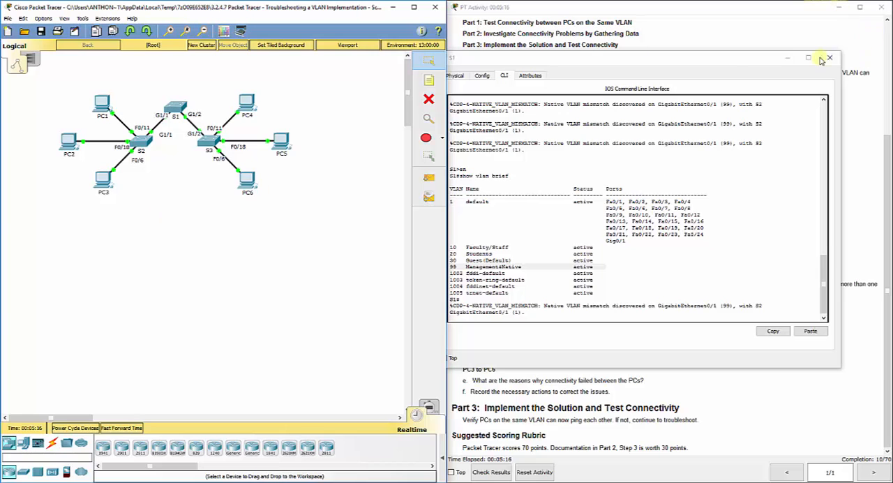
Display S1's running configuration with 'show run' and page through it
{"action": "left_click_drag", "start_coordinate": [731, 62], "coordinate": [498, 60]}
{"action": "left_click", "coordinate": [304, 318]}
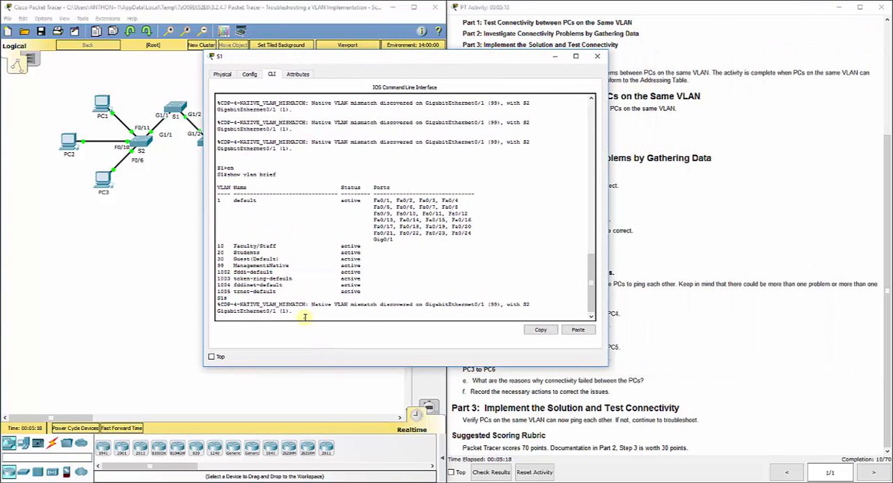
{"action": "key", "text": "Return"}
{"action": "type", "text": "how ru"}
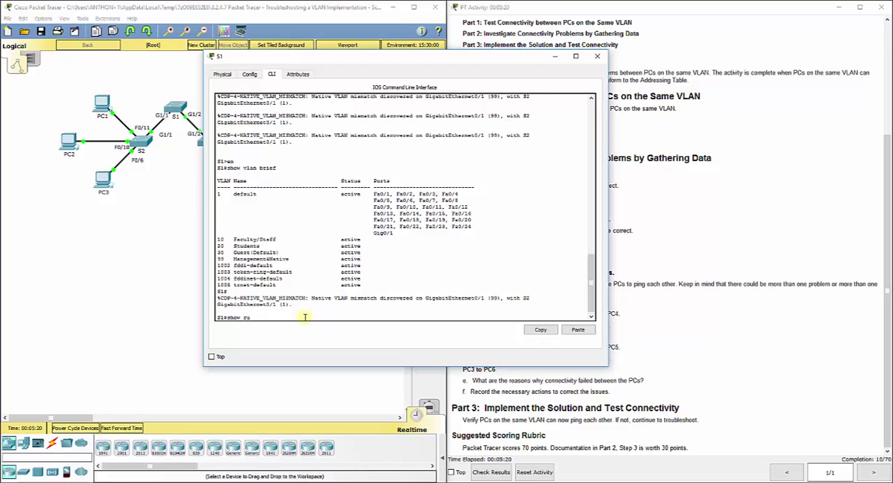
{"action": "key", "text": "Return"}
{"action": "key", "text": "space"}
{"action": "key", "text": "space"}
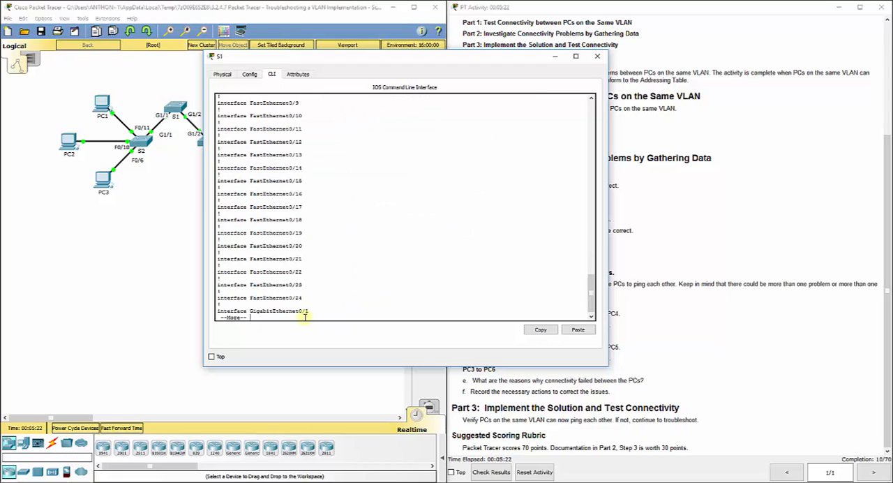
{"action": "key", "text": "space"}
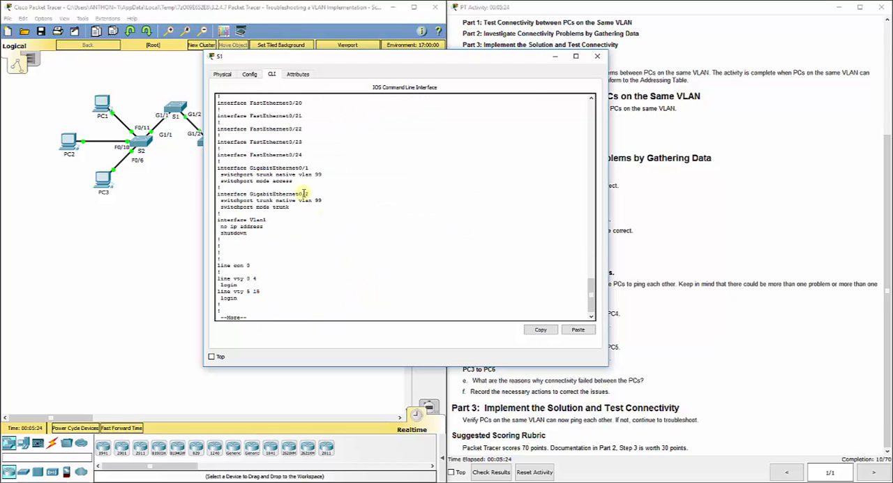
Highlight GigabitEthernet0/1's native vlan 99 and 'switchport mode access' lines
{"action": "left_click_drag", "start_coordinate": [293, 182], "coordinate": [217, 166]}
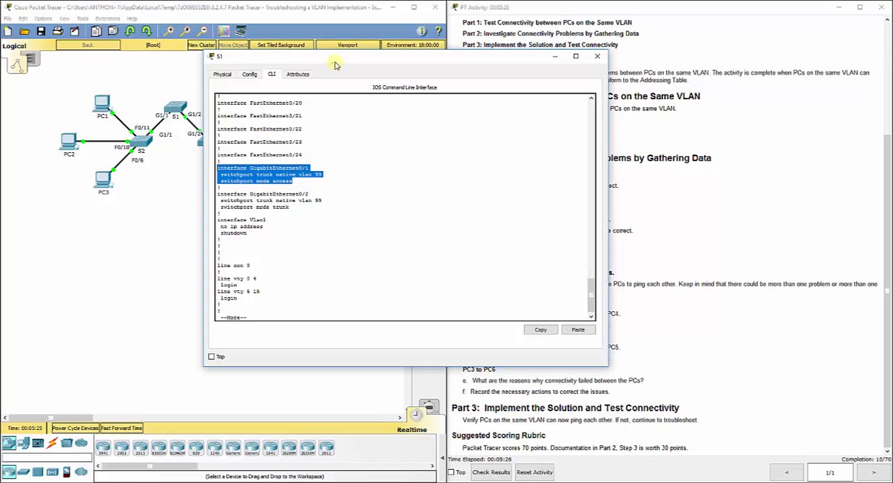
{"action": "left_click_drag", "start_coordinate": [335, 56], "coordinate": [413, 30]}
{"action": "left_click", "coordinate": [391, 141]}
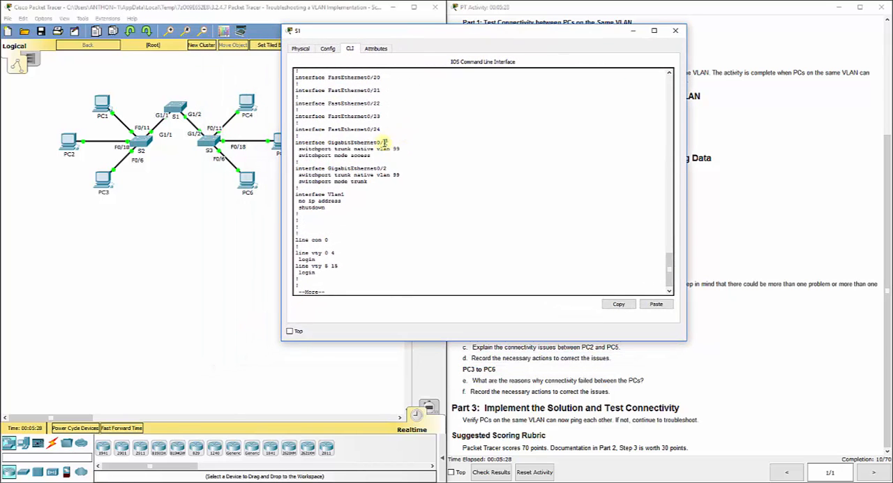
{"action": "left_click_drag", "start_coordinate": [388, 142], "coordinate": [294, 143]}
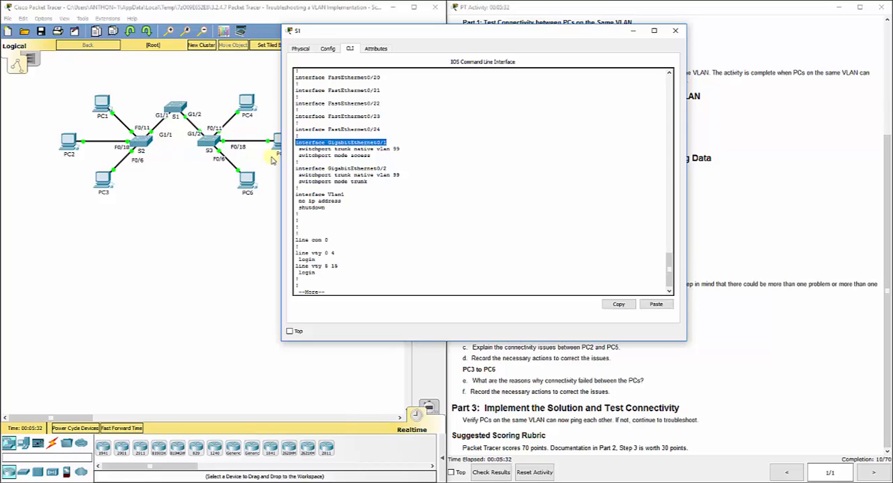
{"action": "left_click", "coordinate": [377, 155]}
{"action": "left_click_drag", "start_coordinate": [399, 149], "coordinate": [294, 149]}
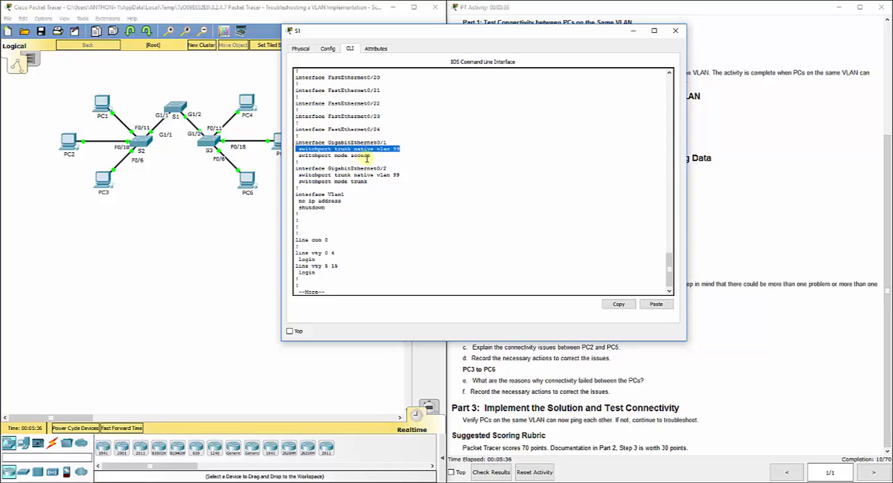
{"action": "left_click_drag", "start_coordinate": [369, 155], "coordinate": [296, 155]}
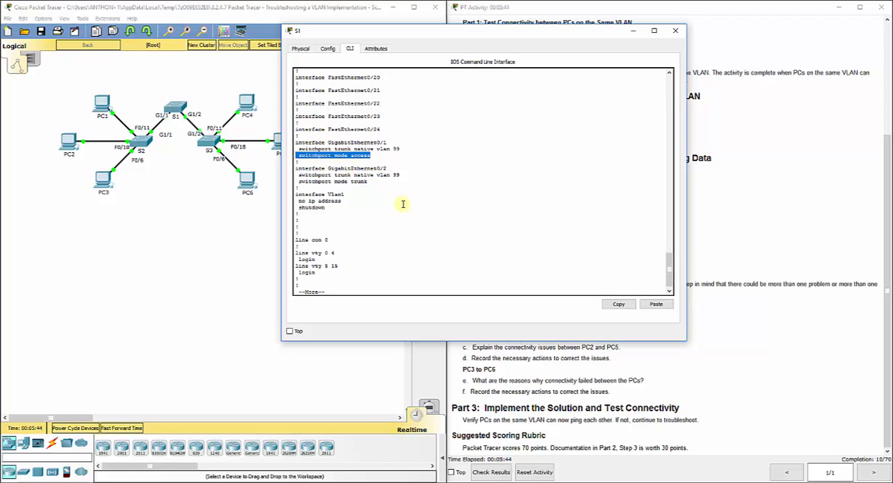
Configure S1's GigabitEthernet0/1 with 'switchport mode trunk'
{"action": "key", "text": "space"}
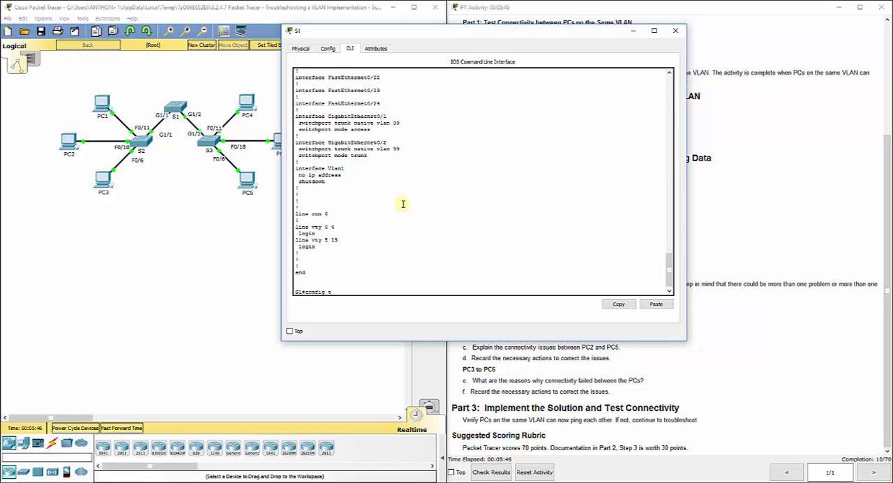
{"action": "key", "text": "Return"}
{"action": "type", "text": "int g0/1"}
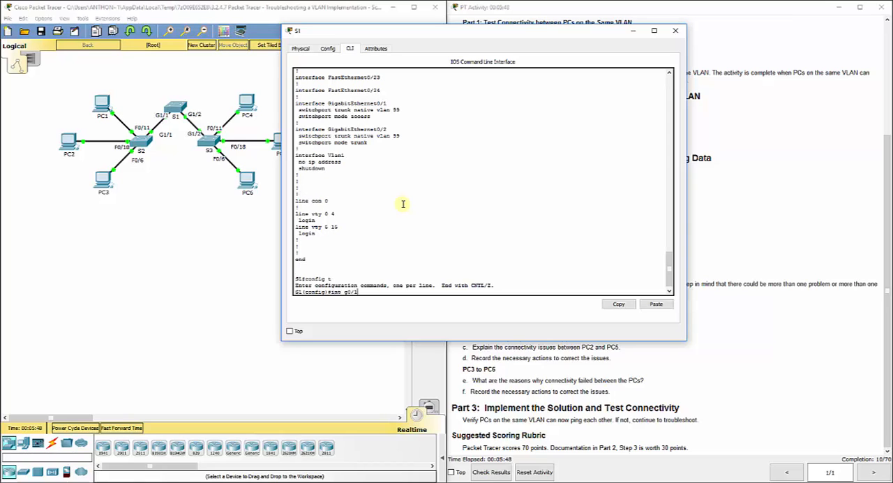
{"action": "key", "text": "Return"}
{"action": "type", "text": "ort mode trunk"}
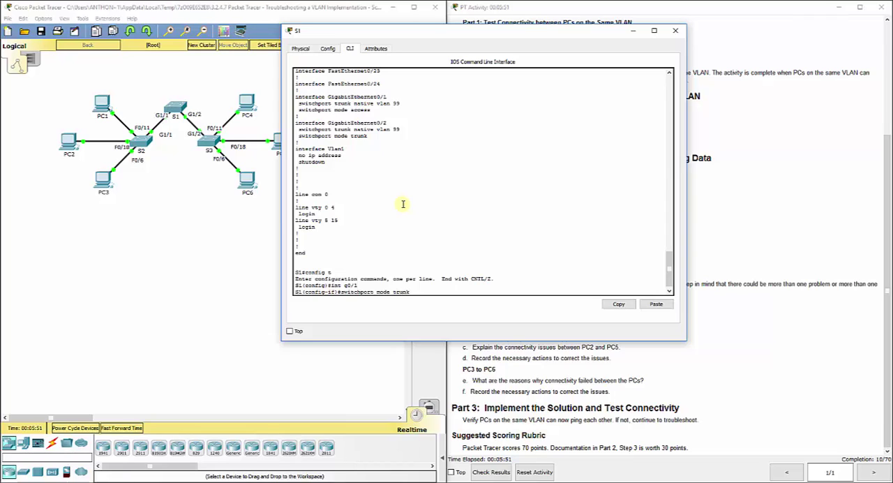
{"action": "key", "text": "Return"}
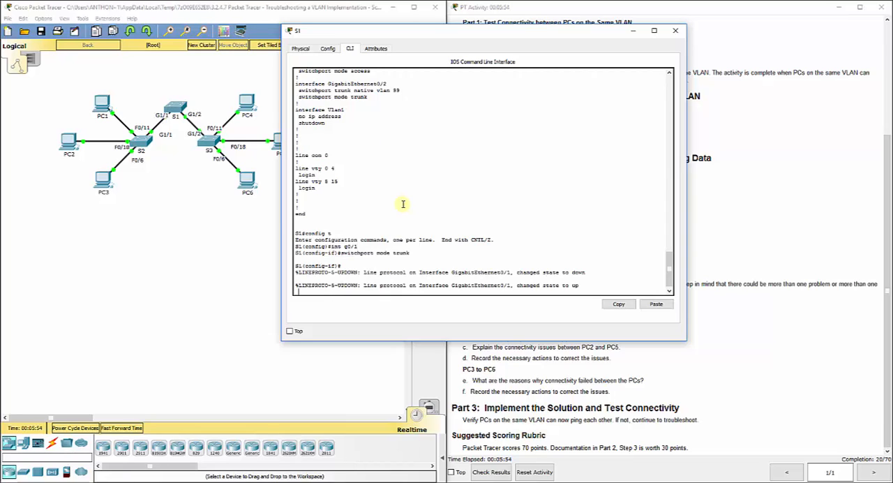
{"action": "key", "text": "Return"}
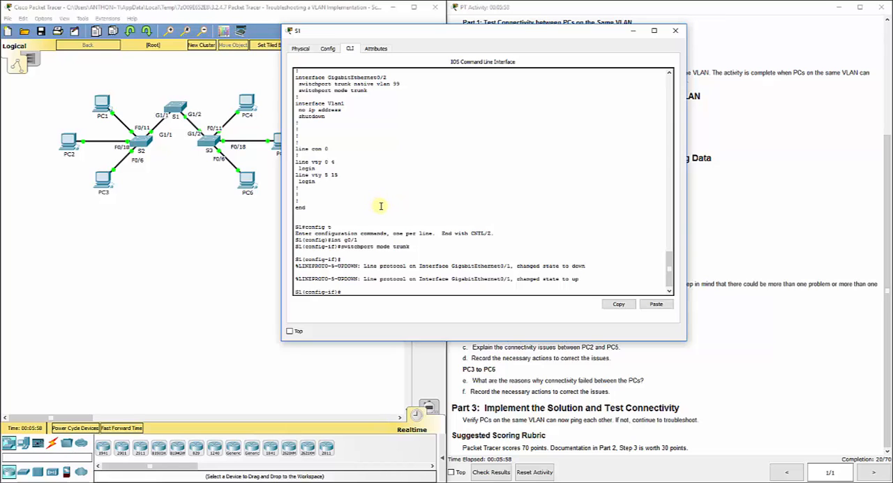
{"action": "scroll", "coordinate": [380, 206], "scroll_direction": "up", "scroll_amount": 3}
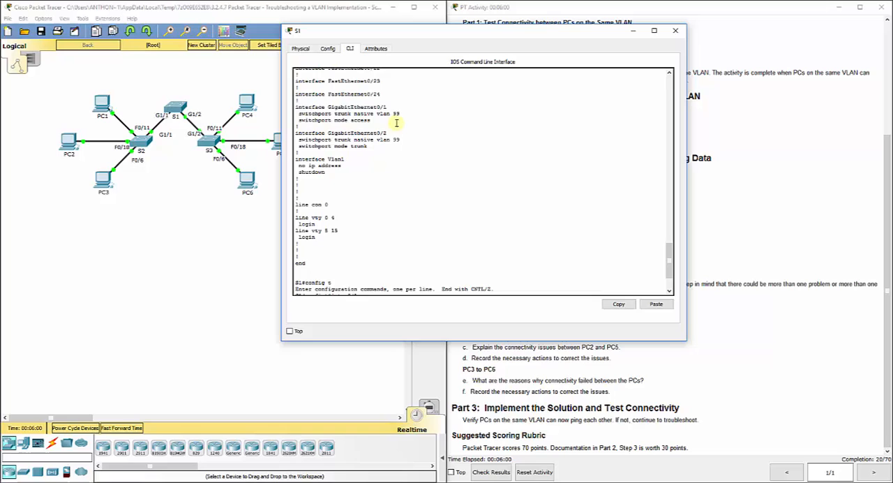
{"action": "scroll", "coordinate": [380, 206], "scroll_direction": "down", "scroll_amount": 4}
{"action": "scroll", "coordinate": [382, 224], "scroll_direction": "up", "scroll_amount": 3}
{"action": "scroll", "coordinate": [381, 224], "scroll_direction": "up", "scroll_amount": 3}
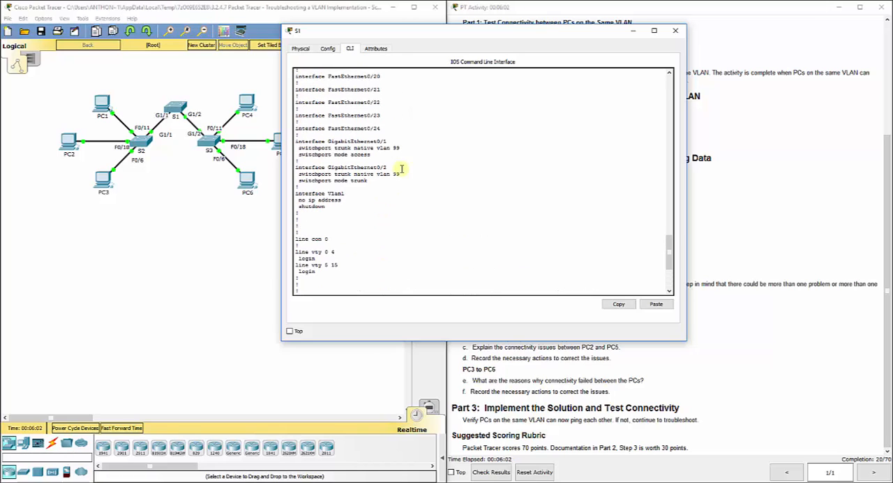
{"action": "left_click_drag", "start_coordinate": [404, 148], "coordinate": [284, 149]}
{"action": "type", "text": "switchport mode trunk"}
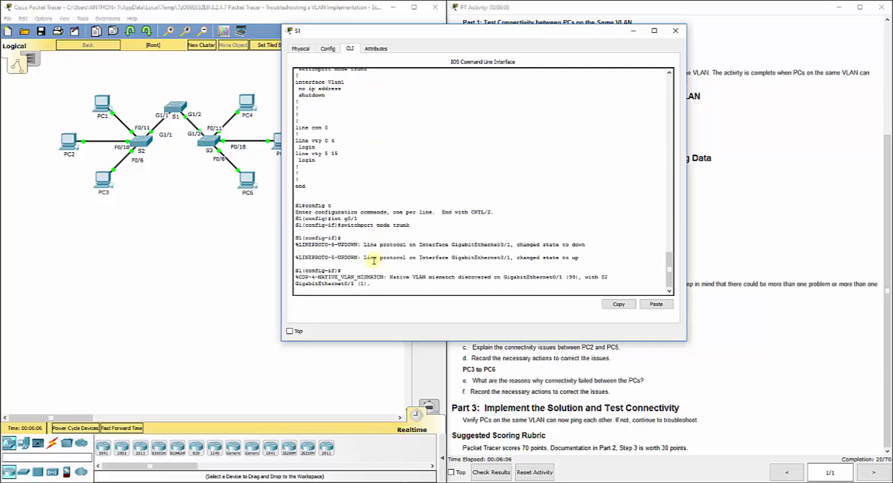
Set 'switchport trunk allowed vlan 10,20,30,99' on GigabitEthernet0/1 after a rejected attempt
{"action": "key", "text": "Return"}
{"action": "type", "text": "switchport"}
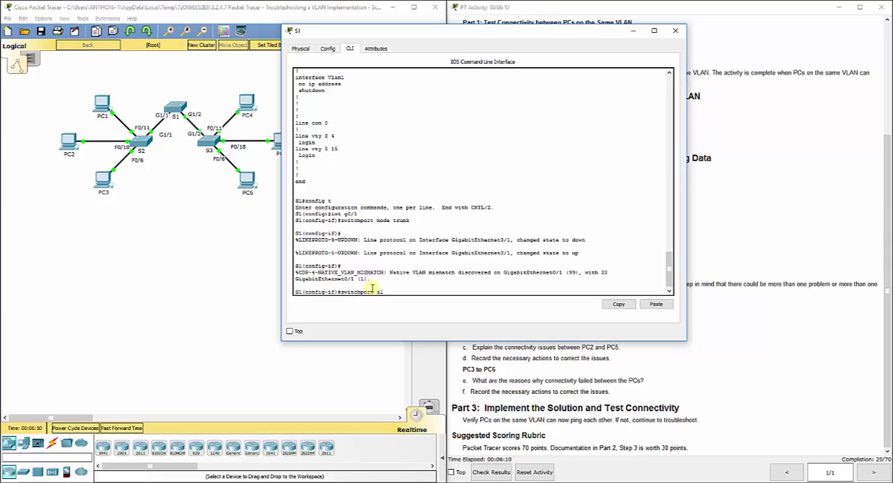
{"action": "type", "text": "allowed vlan 10"}
{"action": "type", "text": ",20,30,99"}
{"action": "key", "text": "Return"}
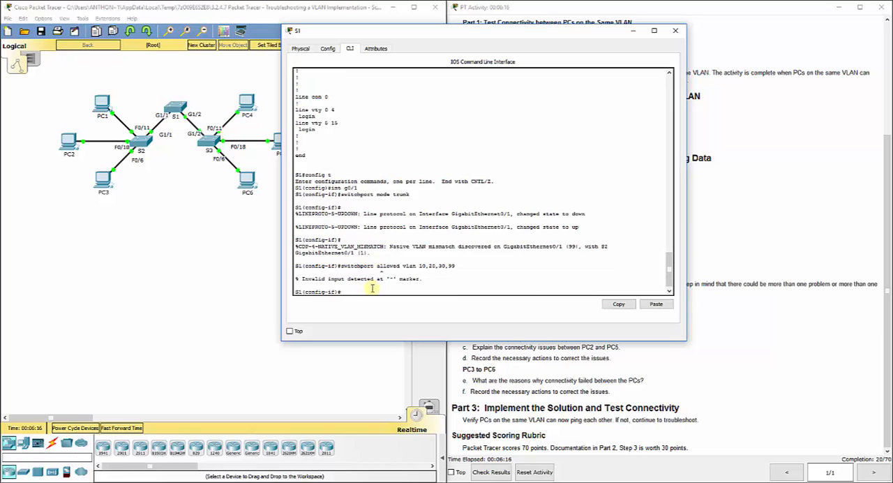
{"action": "key", "text": "Up"}
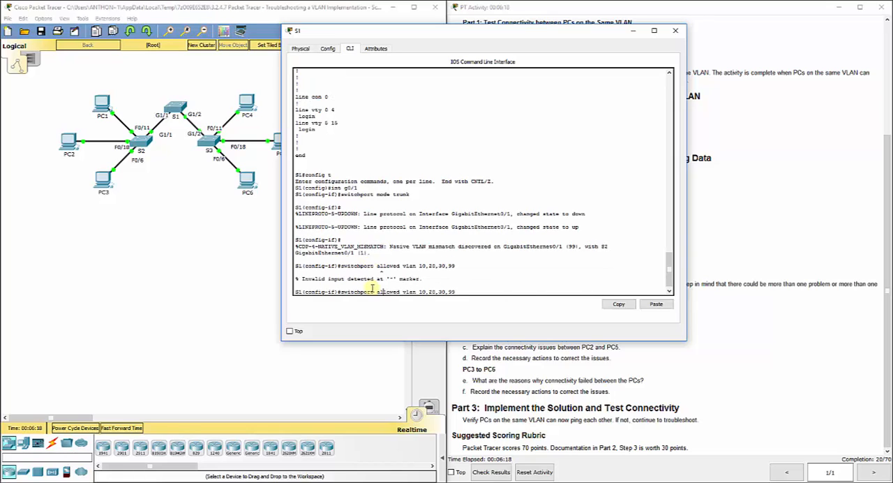
{"action": "type", "text": "trunk"}
{"action": "key", "text": "Return"}
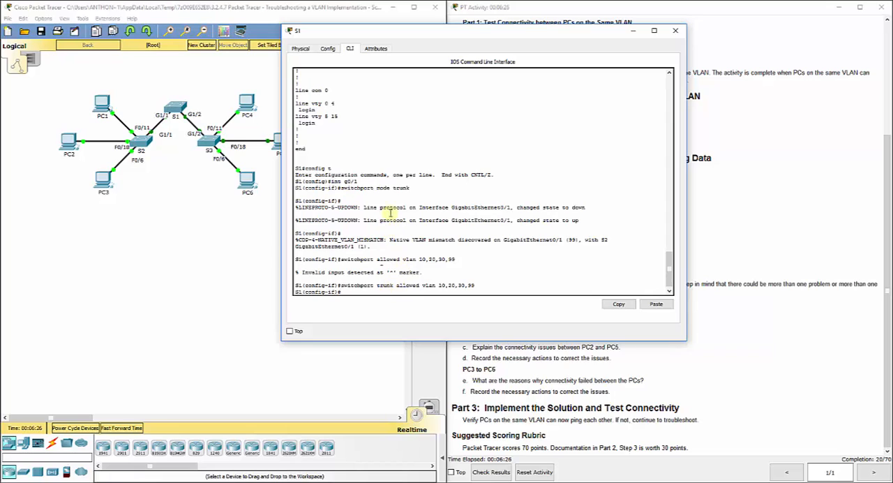
{"action": "scroll", "coordinate": [388, 213], "scroll_direction": "up", "scroll_amount": 2}
{"action": "scroll", "coordinate": [388, 223], "scroll_direction": "up", "scroll_amount": 2}
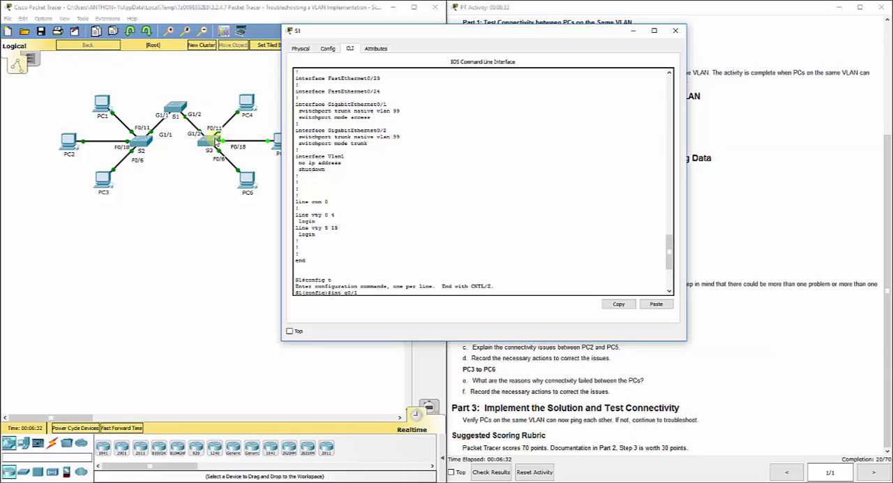
Apply 'switchport trunk allowed vlan 10,20,30,99' to S1's GigabitEthernet0/2 and exit
{"action": "left_click_drag", "start_coordinate": [388, 139], "coordinate": [298, 137]}
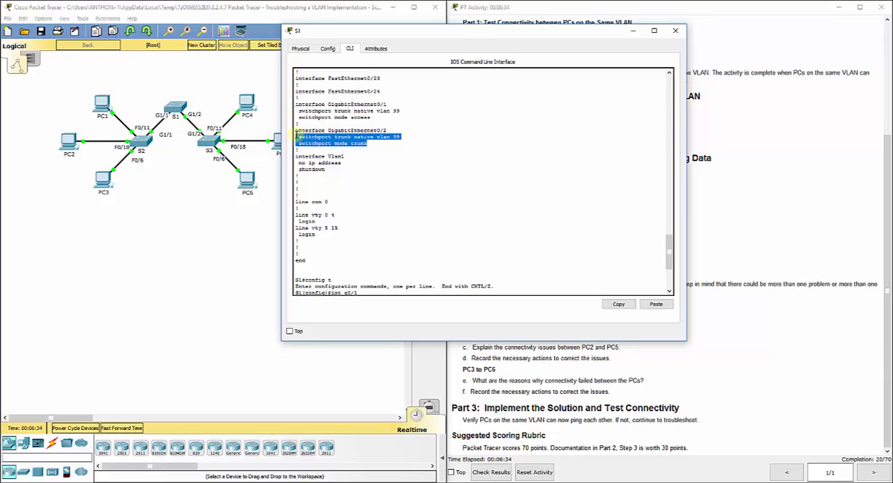
{"action": "left_click", "coordinate": [380, 207]}
{"action": "type", "text": "int g0/"}
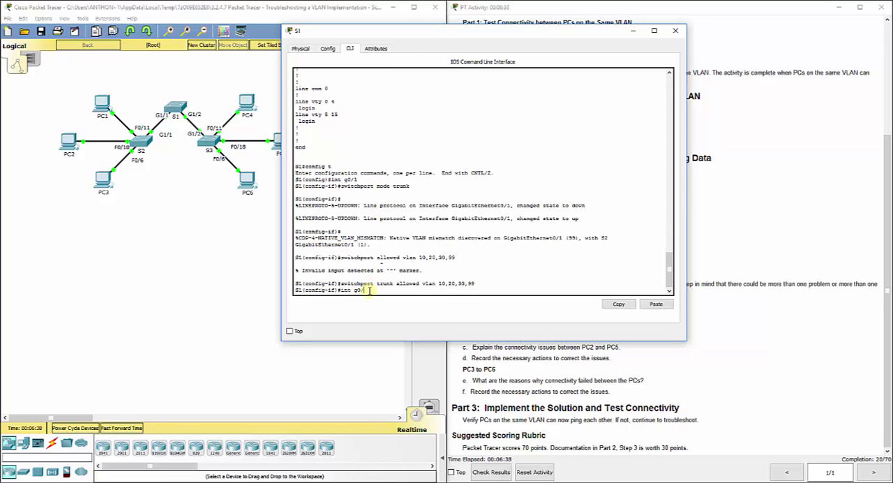
{"action": "type", "text": "2"}
{"action": "key", "text": "Return"}
{"action": "type", "text": "switchport "}
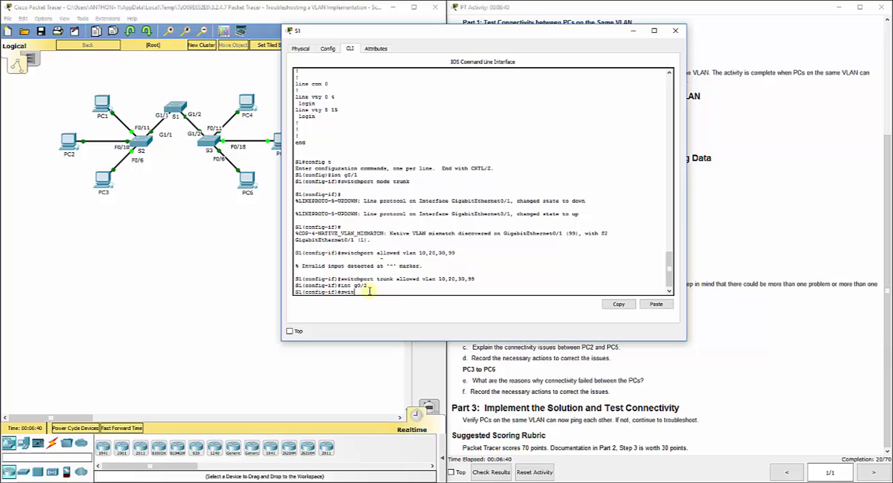
{"action": "type", "text": "trunk "}
{"action": "type", "text": "allowed vlan "}
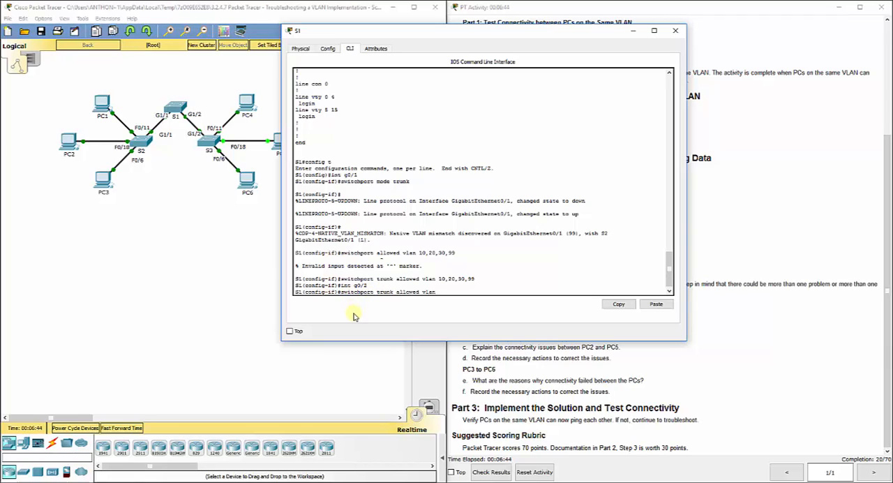
{"action": "type", "text": "10,20,30,99"}
{"action": "key", "text": "Return"}
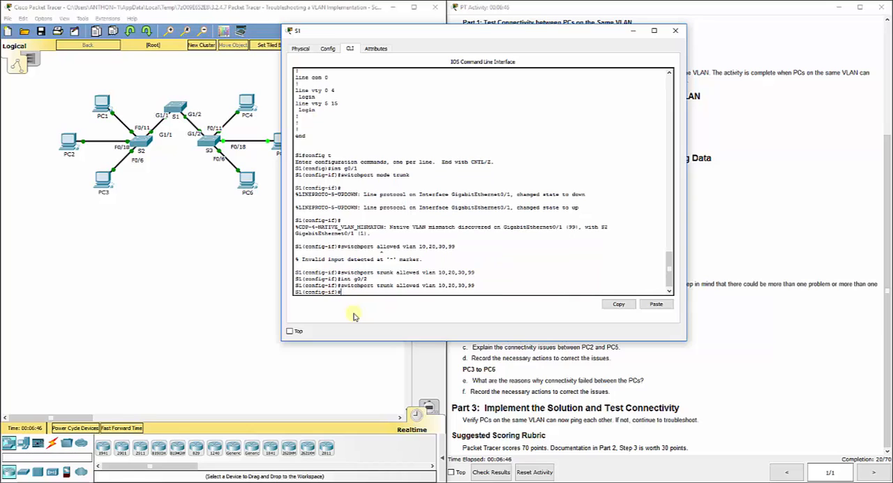
{"action": "type", "text": "enit"}
{"action": "key", "text": "Return"}
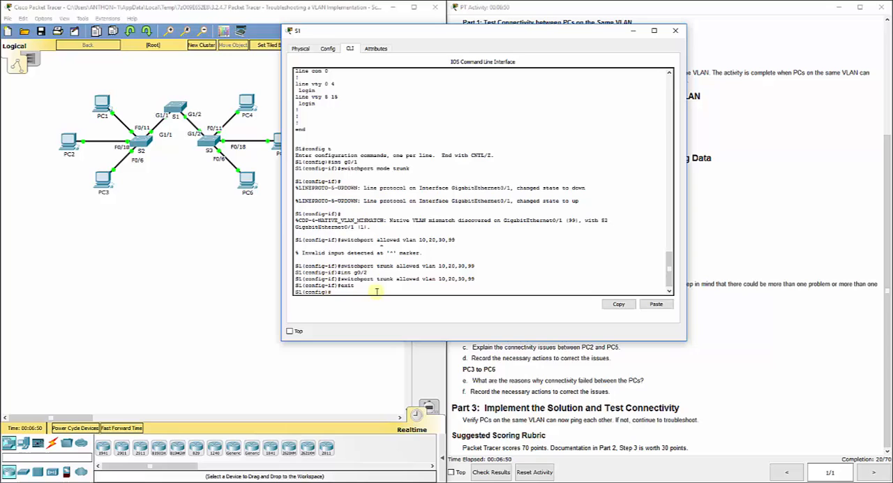
Compare the g0/2 allowed VLAN command with g0/1's trunk mode lines
{"action": "left_click_drag", "start_coordinate": [485, 279], "coordinate": [337, 279]}
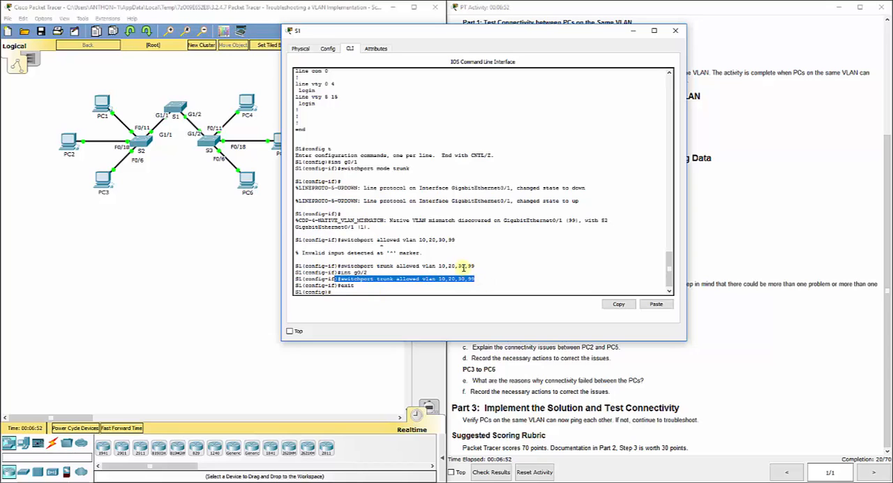
{"action": "left_click_drag", "start_coordinate": [474, 266], "coordinate": [339, 266]}
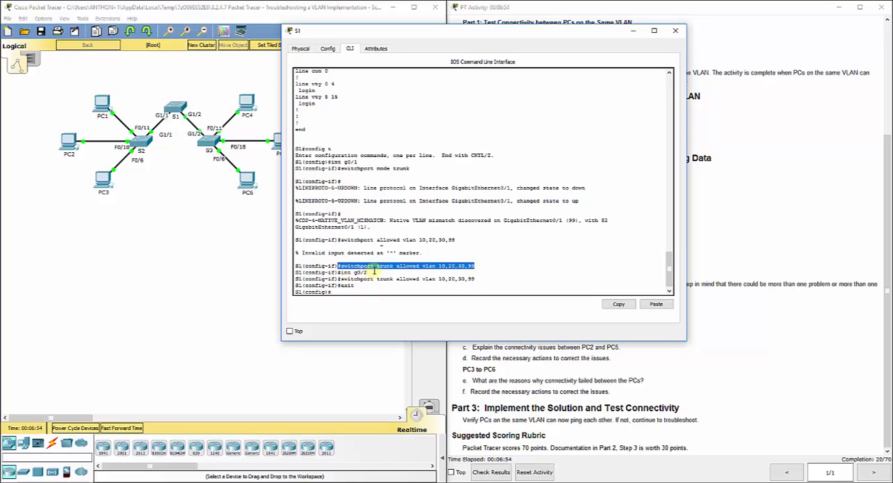
{"action": "double_click", "coordinate": [401, 168]}
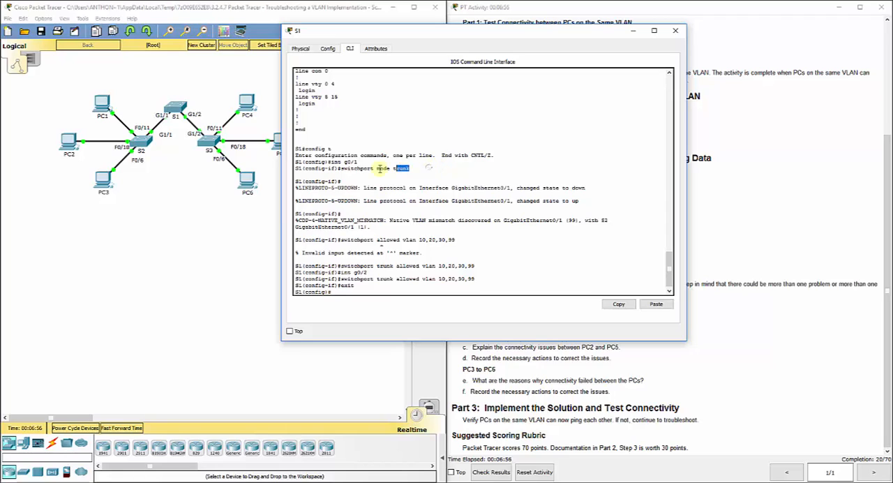
{"action": "left_click_drag", "start_coordinate": [410, 168], "coordinate": [294, 162]}
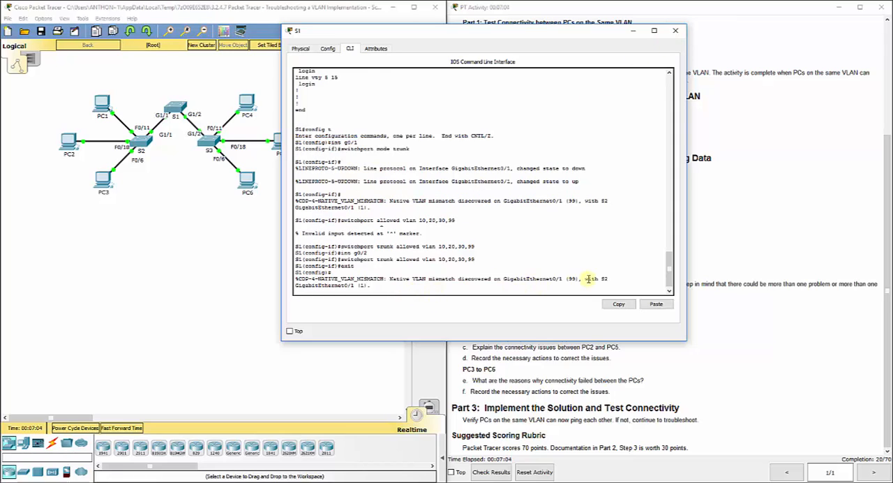
On S2's CLI run 'en' and 'show vlan brief' to view its VLAN port assignments
{"action": "left_click", "coordinate": [675, 30]}
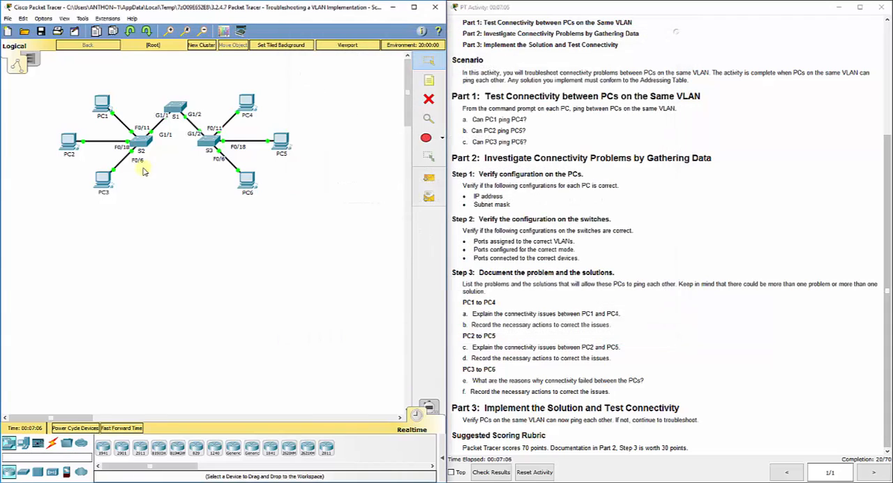
{"action": "left_click", "coordinate": [147, 147]}
{"action": "left_click", "coordinate": [395, 124]}
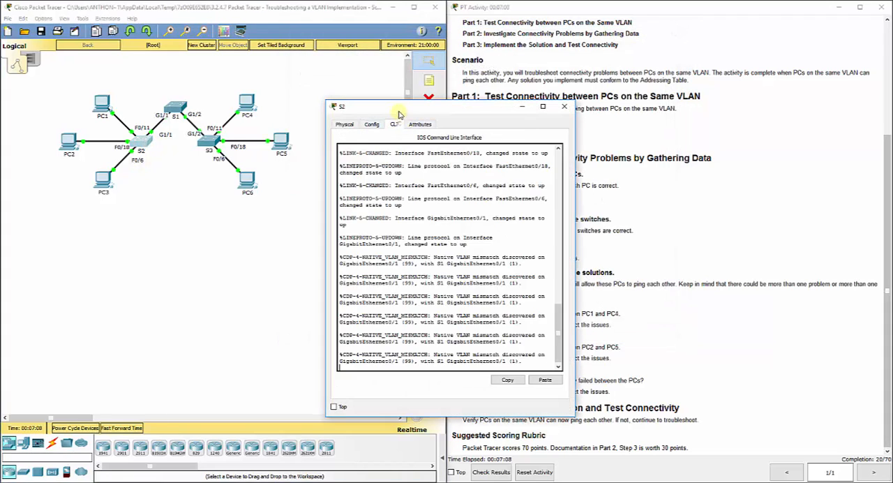
{"action": "left_click_drag", "start_coordinate": [400, 113], "coordinate": [265, 113]}
{"action": "left_click_drag", "start_coordinate": [194, 244], "coordinate": [66, 244]}
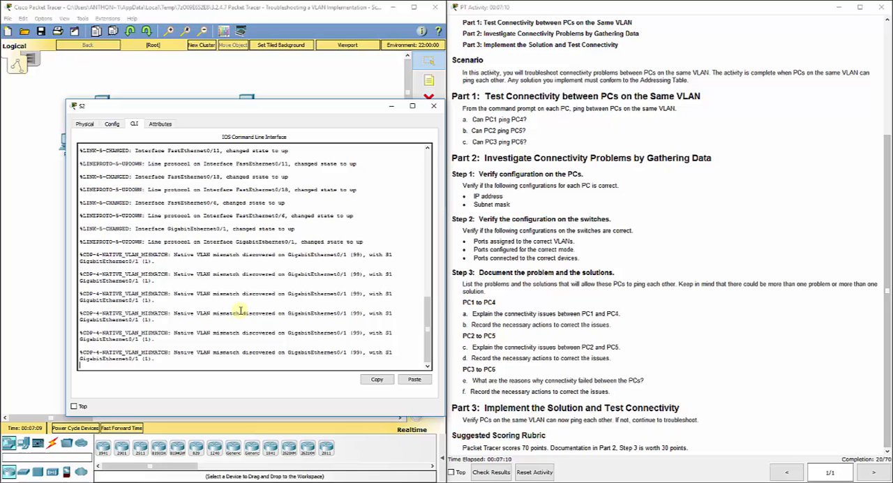
{"action": "key", "text": "Return"}
{"action": "type", "text": "en"}
{"action": "key", "text": "Return"}
{"action": "type", "text": "show vlan bri"}
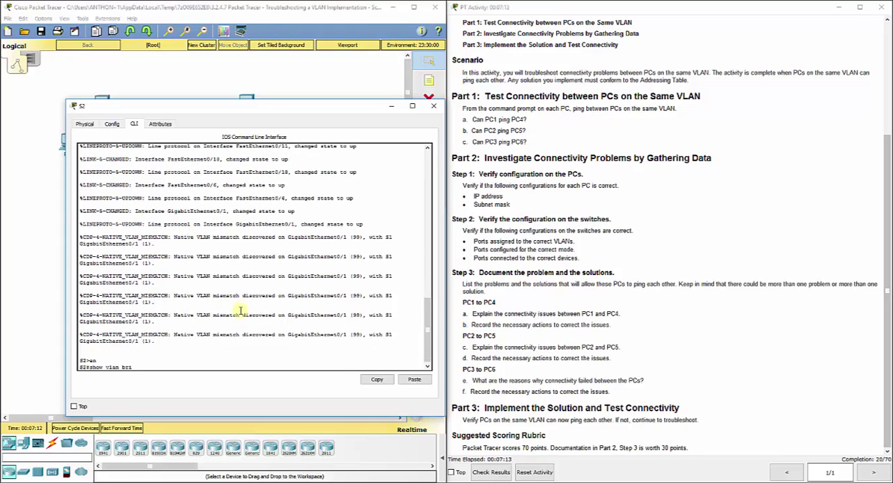
{"action": "type", "text": "ef"}
{"action": "key", "text": "Return"}
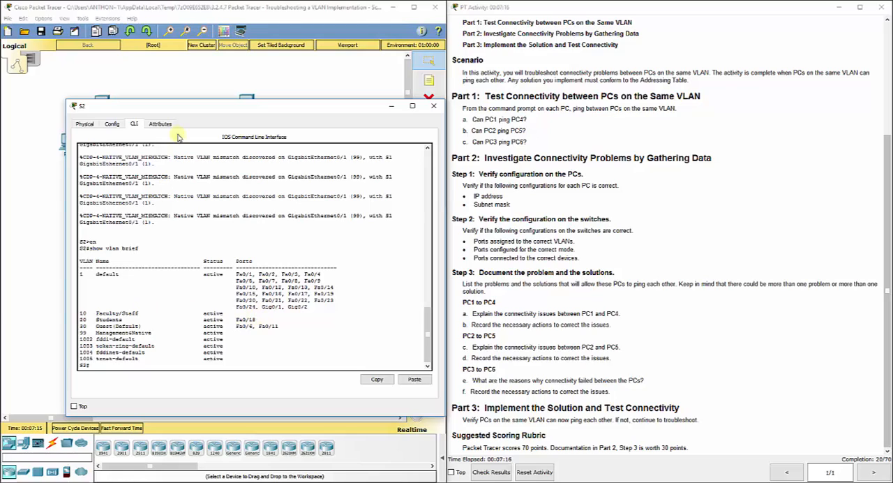
{"action": "left_click_drag", "start_coordinate": [180, 110], "coordinate": [297, 67]}
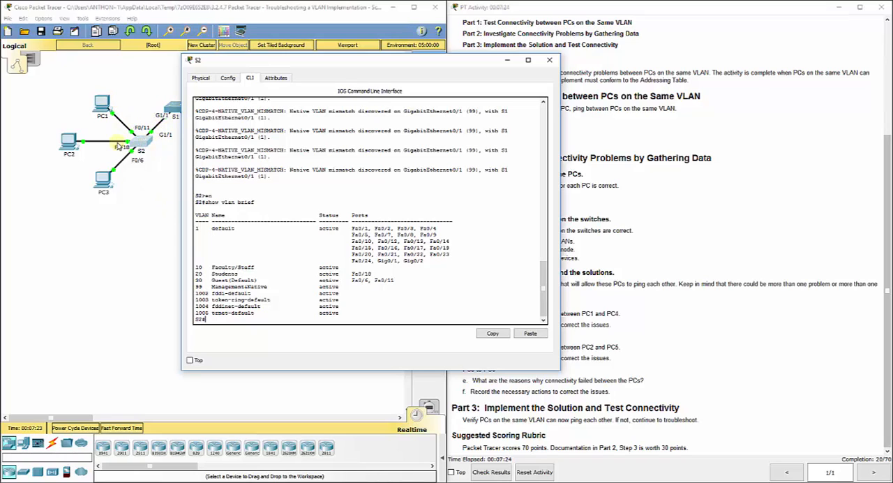
Draw blue-outlined white rectangles around PC1 and PC4
{"action": "left_click", "coordinate": [508, 62]}
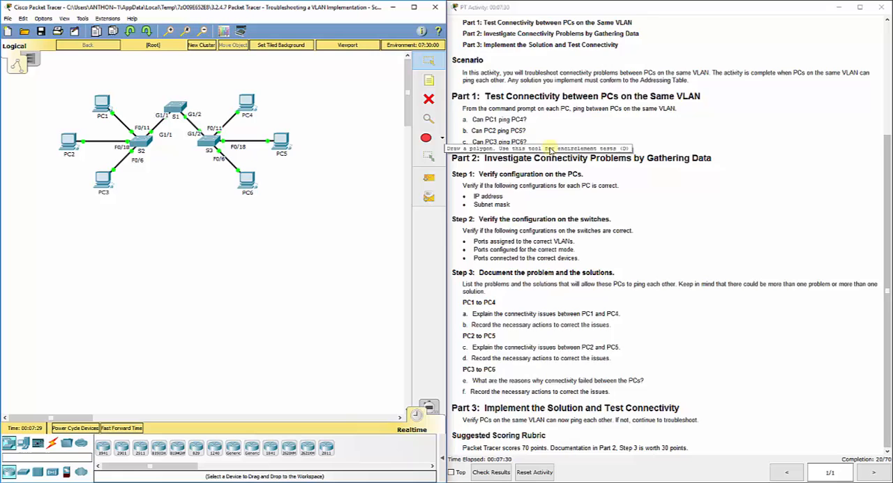
{"action": "scroll", "coordinate": [446, 140], "scroll_direction": "up", "scroll_amount": 5}
{"action": "left_click", "coordinate": [444, 139]}
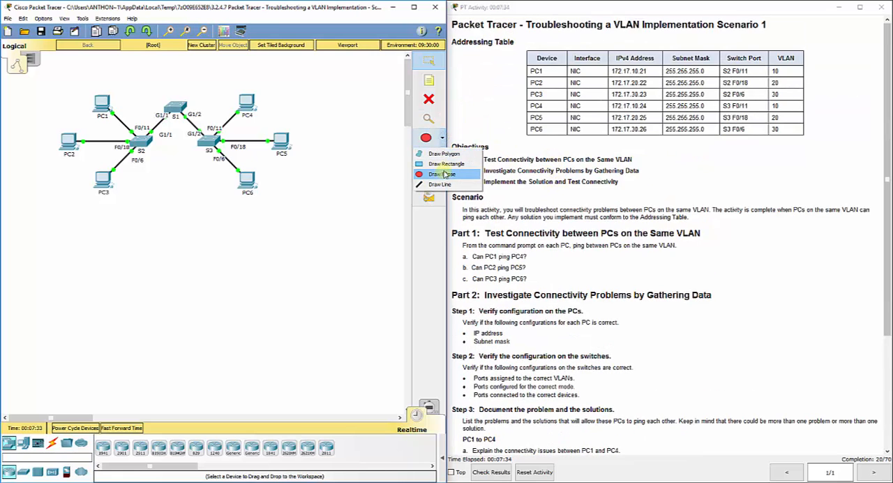
{"action": "left_click", "coordinate": [446, 163]}
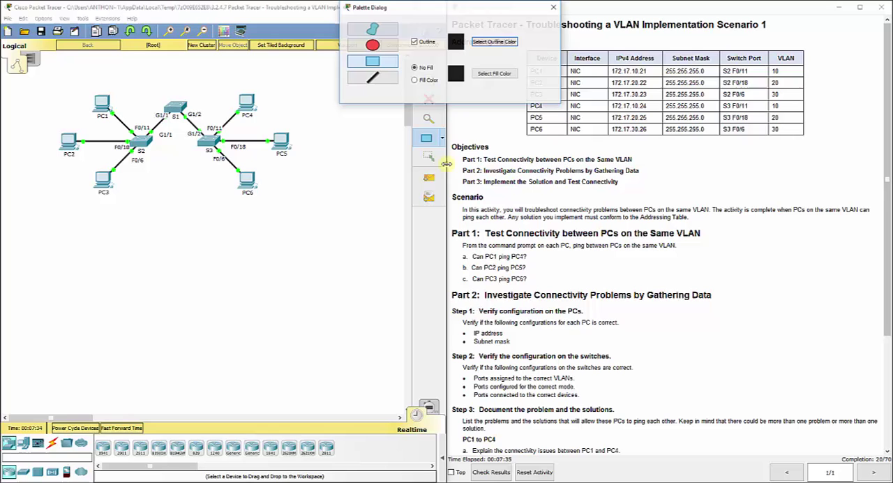
{"action": "left_click", "coordinate": [496, 74]}
{"action": "left_click", "coordinate": [516, 194]}
{"action": "left_click", "coordinate": [462, 321]}
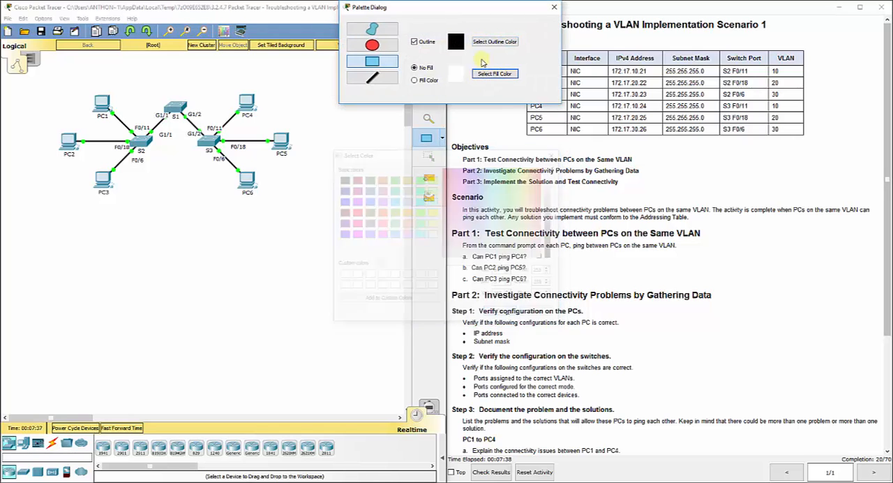
{"action": "left_click", "coordinate": [495, 73]}
{"action": "left_click", "coordinate": [480, 171]}
{"action": "left_click_drag", "start_coordinate": [551, 209], "coordinate": [551, 171]}
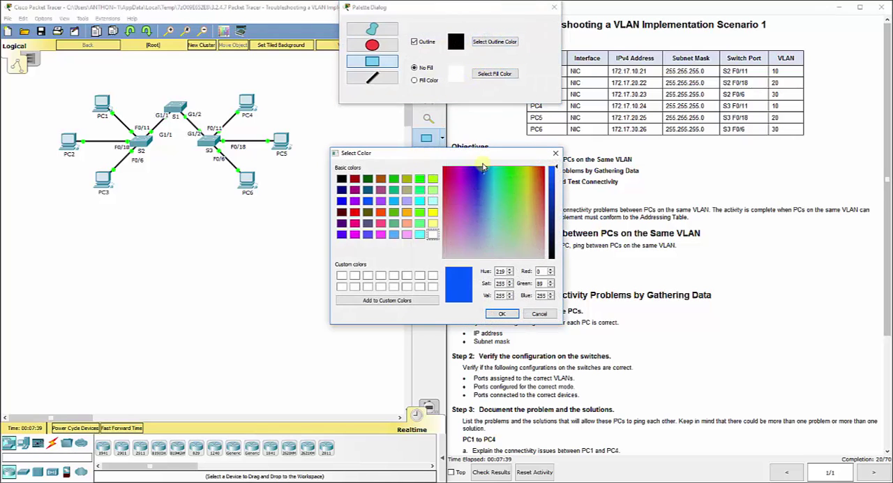
{"action": "left_click", "coordinate": [502, 314]}
{"action": "left_click_drag", "start_coordinate": [78, 85], "coordinate": [118, 117]}
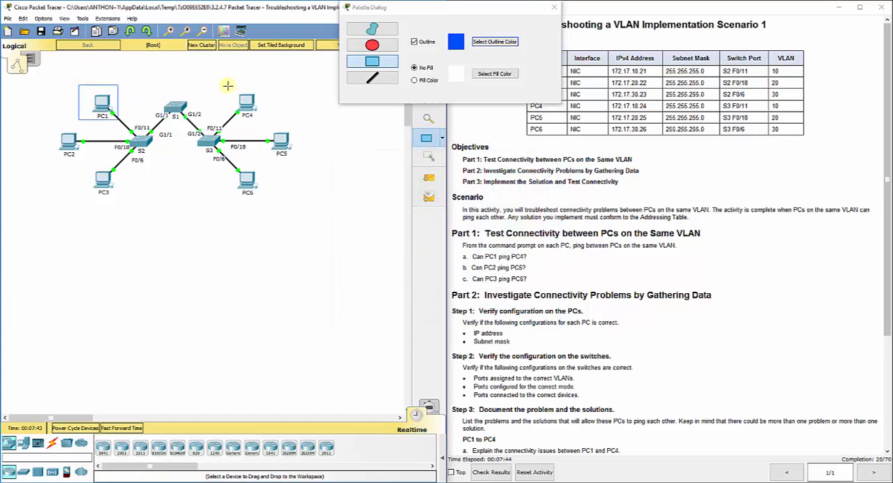
{"action": "left_click_drag", "start_coordinate": [228, 85], "coordinate": [267, 120]}
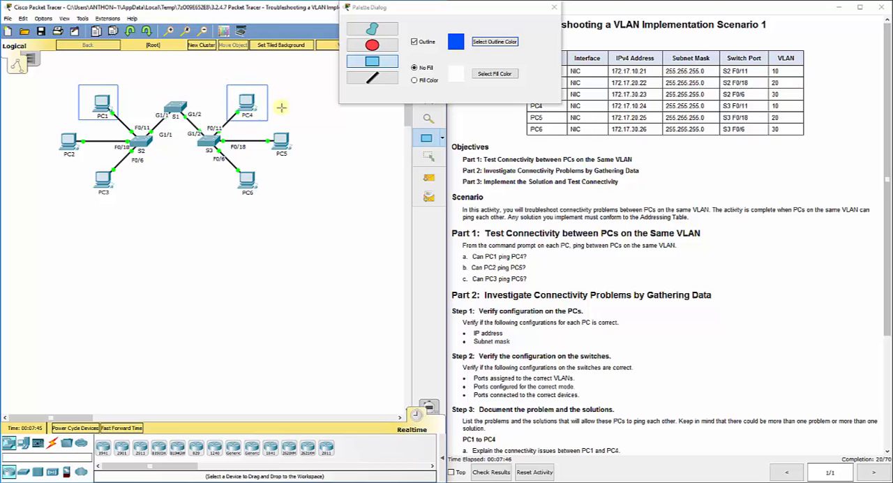
Draw red-outlined rectangles around PC2 and PC5
{"action": "left_click", "coordinate": [454, 44]}
{"action": "left_click", "coordinate": [354, 189]}
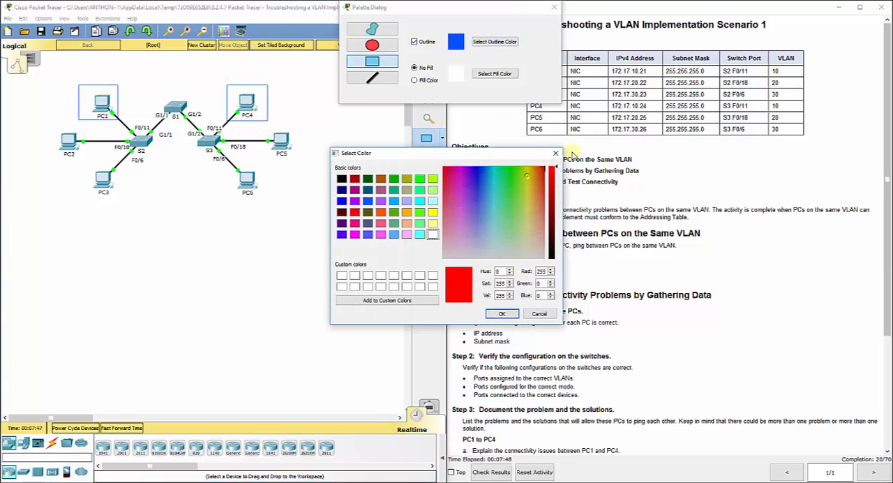
{"action": "left_click", "coordinate": [501, 313]}
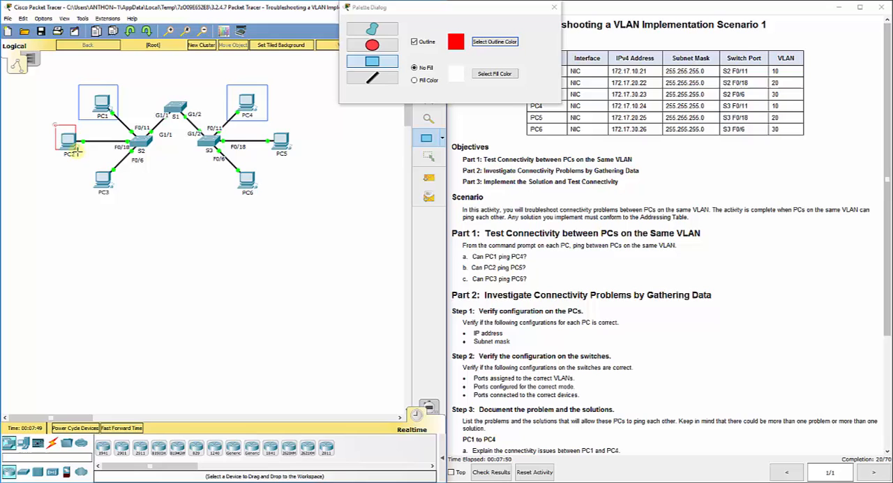
{"action": "left_click_drag", "start_coordinate": [56, 126], "coordinate": [83, 157]}
{"action": "left_click_drag", "start_coordinate": [264, 127], "coordinate": [300, 160]}
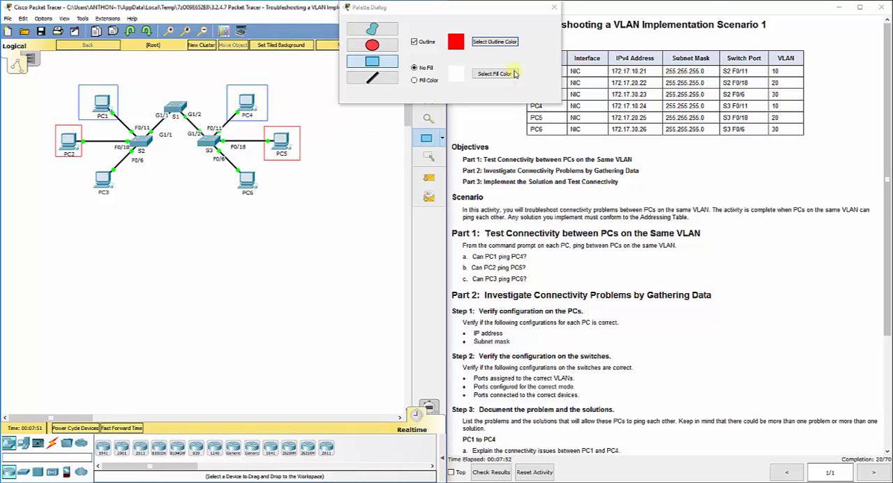
Draw green-outlined rectangles around PC3 and PC6
{"action": "left_click", "coordinate": [495, 41]}
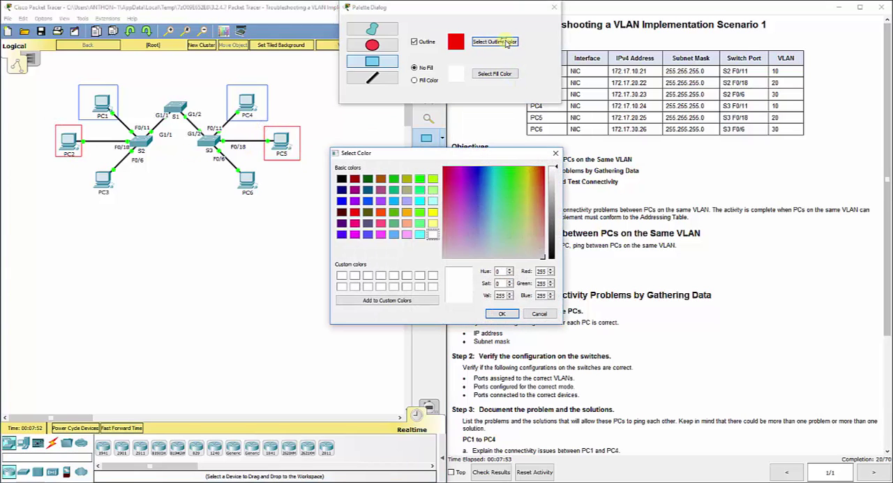
{"action": "left_click", "coordinate": [502, 175]}
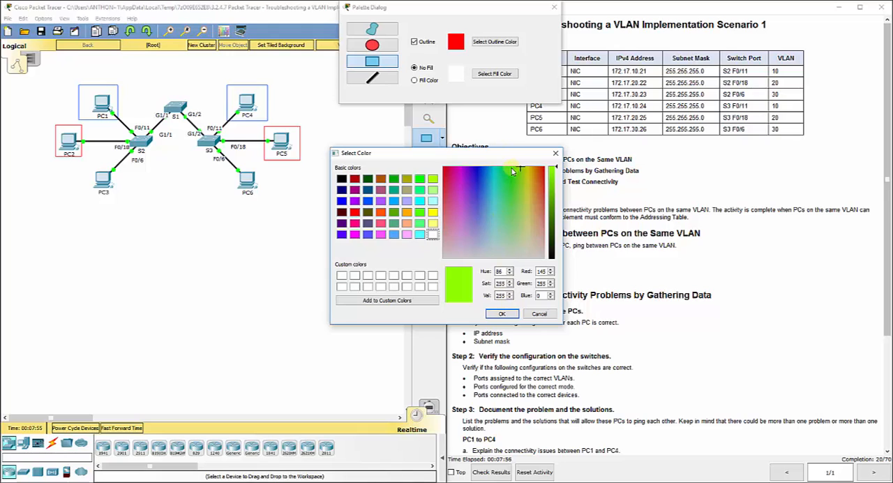
{"action": "left_click", "coordinate": [510, 170]}
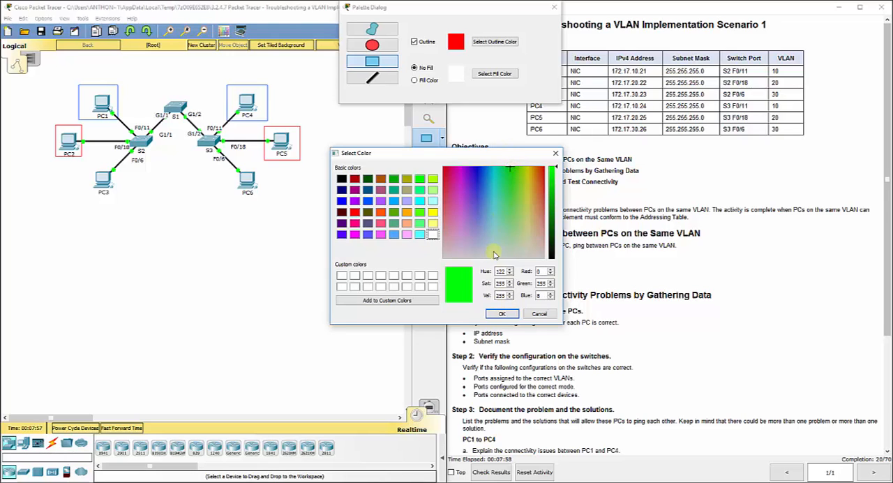
{"action": "left_click", "coordinate": [501, 313]}
{"action": "left_click_drag", "start_coordinate": [84, 166], "coordinate": [129, 200]}
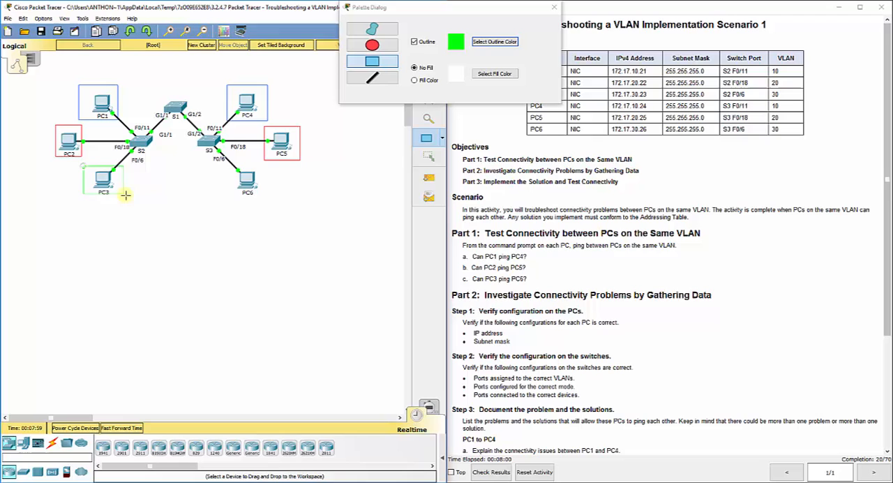
{"action": "left_click_drag", "start_coordinate": [229, 162], "coordinate": [269, 202]}
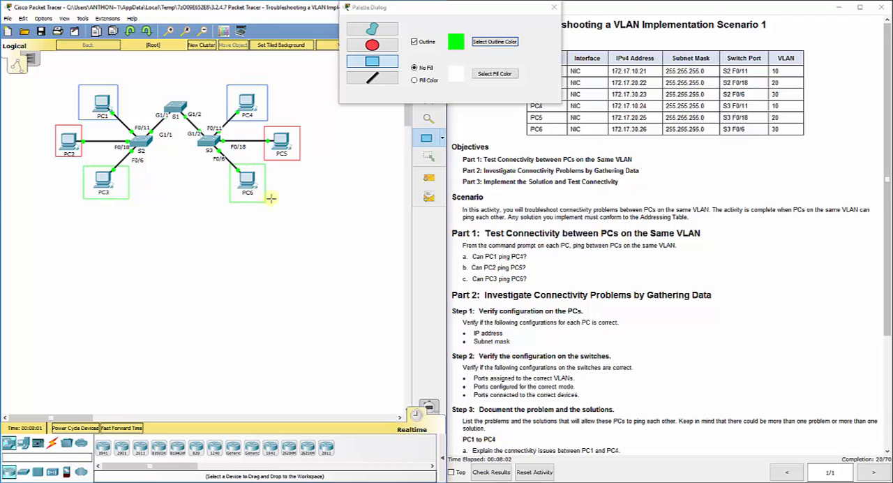
Add VLAN 10, VLAN 20 and VLAN 30 notes beside PC4, PC5 and PC6
{"action": "left_click", "coordinate": [555, 10]}
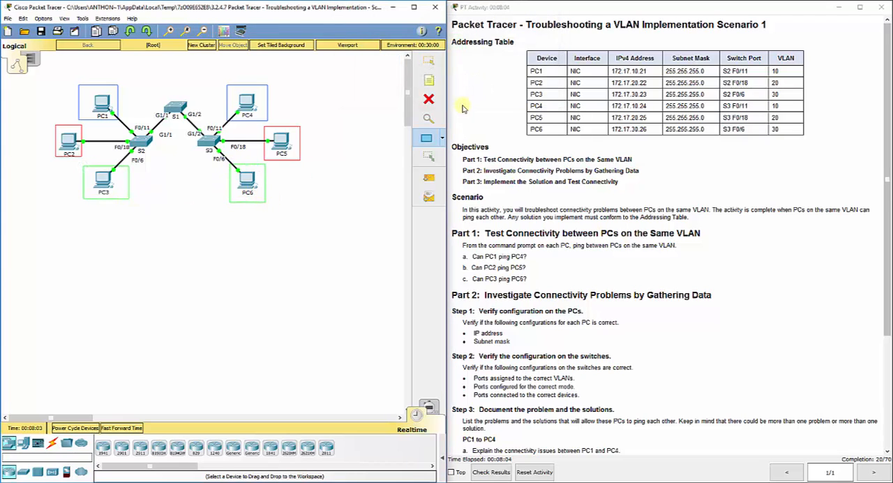
{"action": "left_click", "coordinate": [429, 80]}
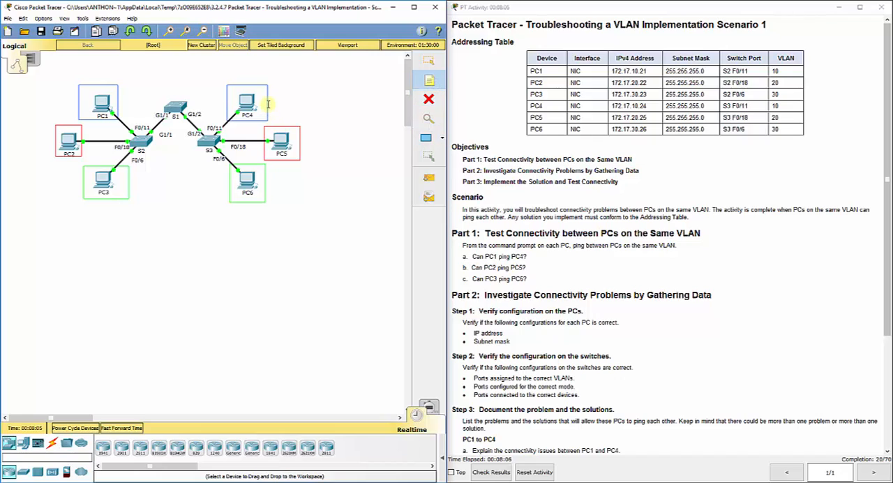
{"action": "left_click", "coordinate": [268, 103]}
{"action": "type", "text": "v"}
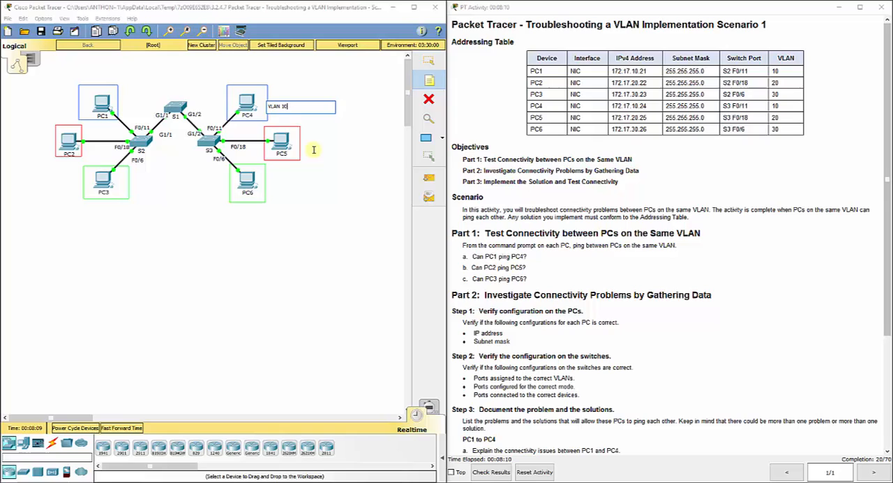
{"action": "left_click", "coordinate": [306, 147]}
{"action": "type", "text": "VLAN 20"}
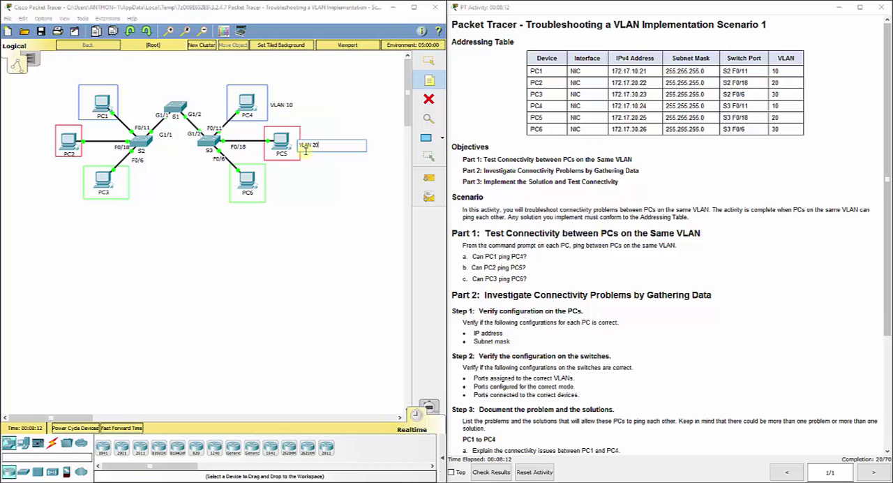
{"action": "key", "text": "Return"}
{"action": "key", "text": "BackSpace"}
{"action": "left_click", "coordinate": [268, 179]}
{"action": "type", "text": "VLAN 30"}
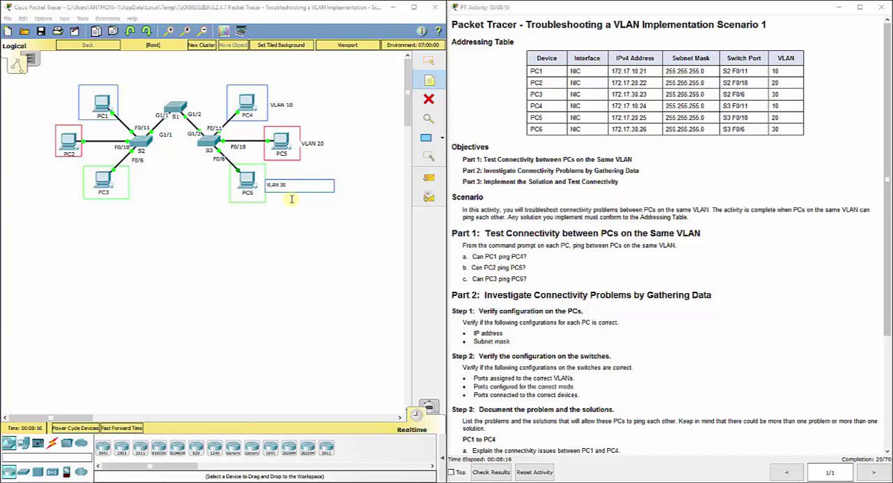
{"action": "key", "text": "Return"}
{"action": "key", "text": "BackSpace"}
Add VLAN 30, VLAN 20 and VLAN 10 notes beside PC3, PC2 and PC1
{"action": "left_click", "coordinate": [49, 182]}
{"action": "type", "text": "VLAN 30"}
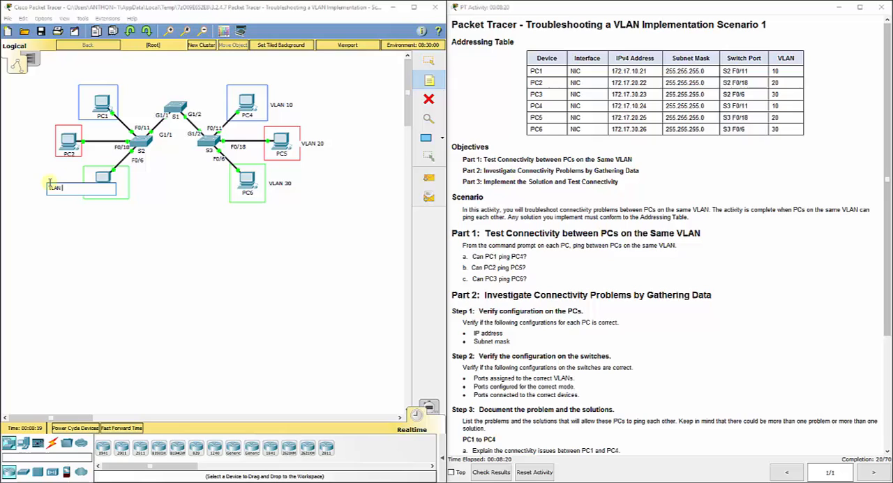
{"action": "left_click", "coordinate": [40, 137]}
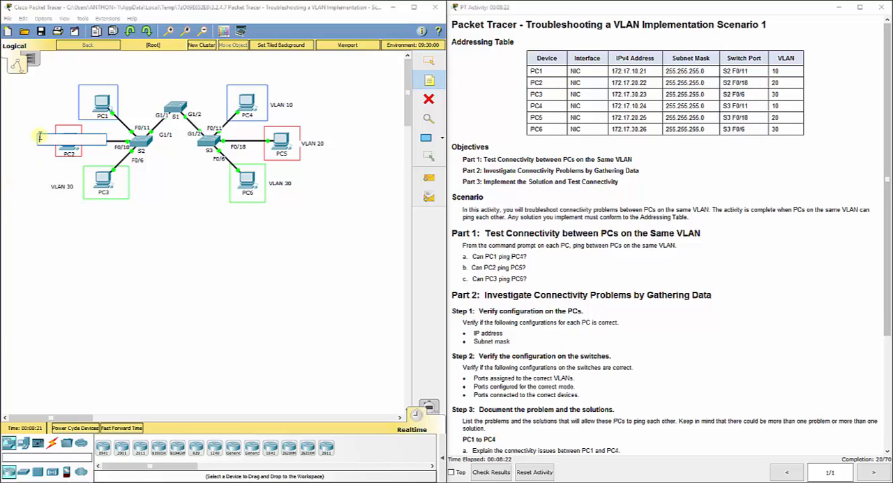
{"action": "type", "text": "VLAN 20"}
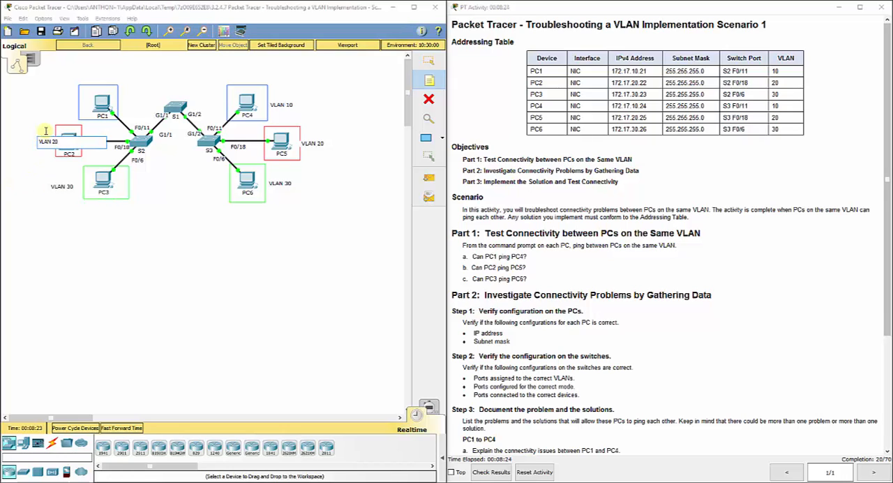
{"action": "left_click", "coordinate": [46, 96]}
{"action": "type", "text": "VLAN"}
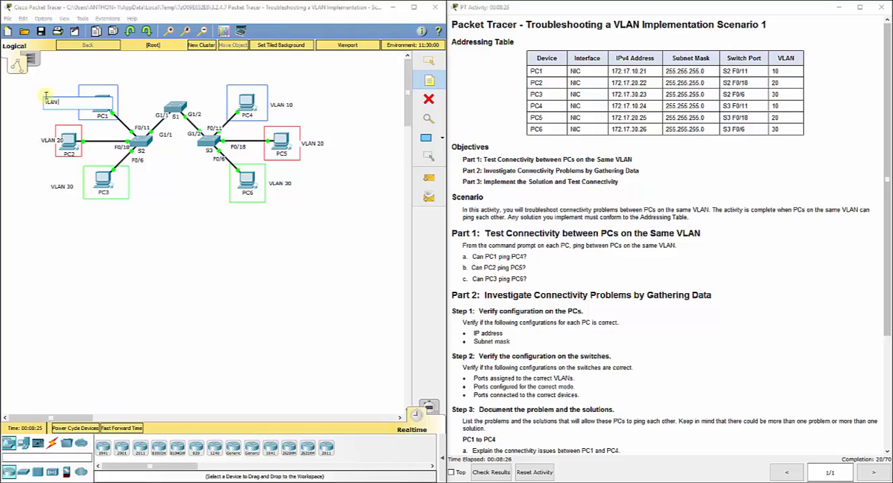
{"action": "type", "text": " 10"}
{"action": "key", "text": "Escape"}
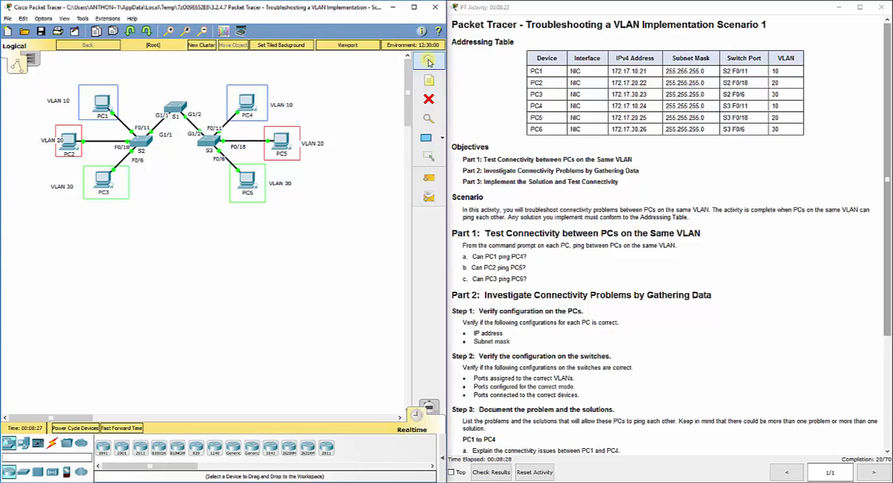
{"action": "left_click_drag", "start_coordinate": [49, 141], "coordinate": [63, 146]}
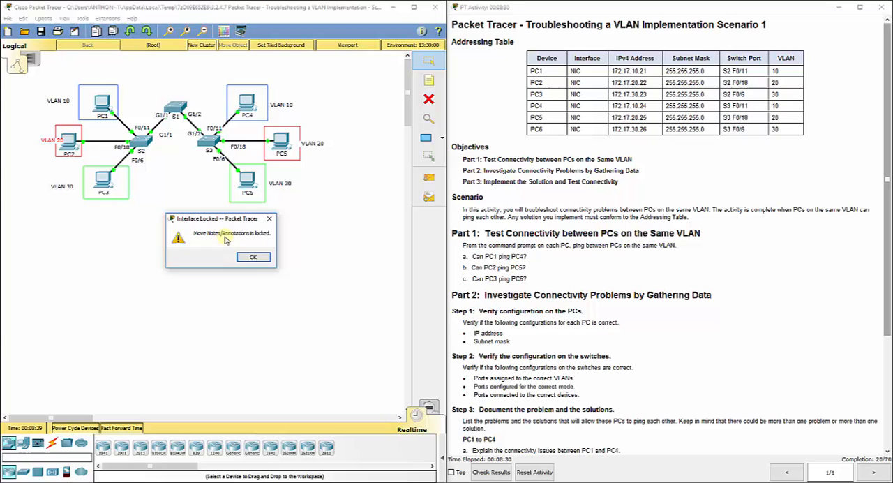
{"action": "left_click", "coordinate": [252, 259]}
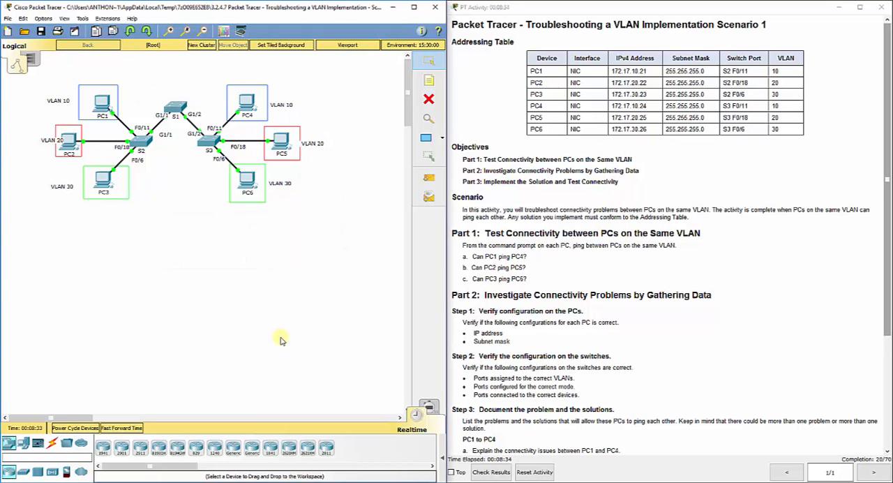
{"action": "scroll", "coordinate": [556, 367], "scroll_direction": "down", "scroll_amount": 5}
{"action": "scroll", "coordinate": [556, 368], "scroll_direction": "down", "scroll_amount": 3}
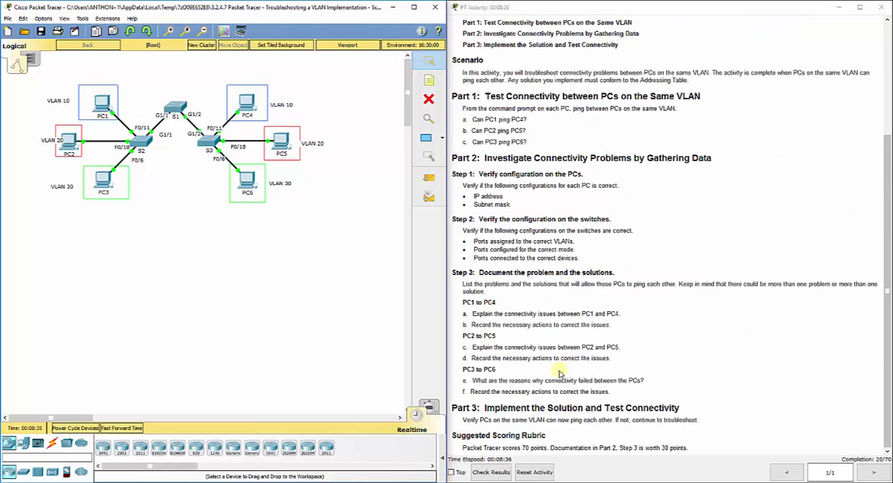
Inspect S2's VLAN list and highlight Fa0/11 wrongly listed under VLAN 30
{"action": "left_click", "coordinate": [143, 146]}
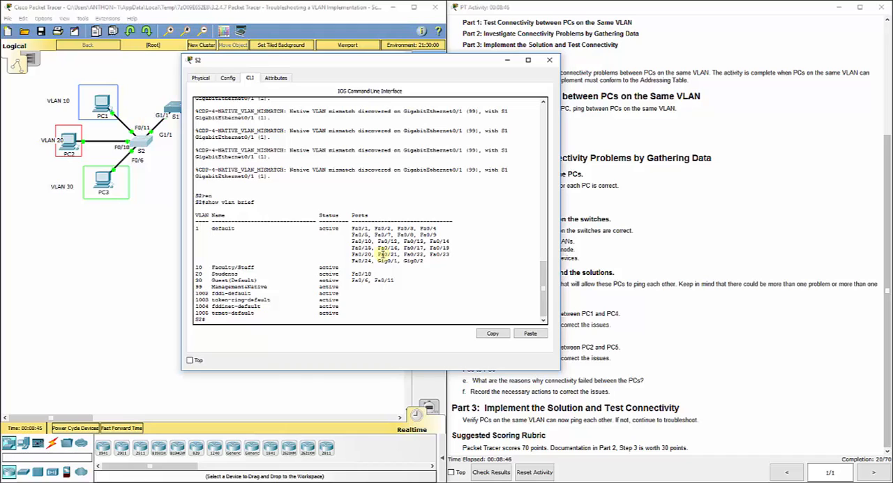
{"action": "left_click_drag", "start_coordinate": [395, 280], "coordinate": [376, 279]}
{"action": "left_click_drag", "start_coordinate": [390, 279], "coordinate": [227, 272]}
{"action": "left_click_drag", "start_coordinate": [393, 279], "coordinate": [375, 280]}
{"action": "left_click", "coordinate": [230, 320]}
{"action": "type", "text": "config t"}
Make S2's Fa0/11 an access port in VLAN 10 and leave interface configuration
{"action": "key", "text": "Return"}
{"action": "type", "text": "swit"}
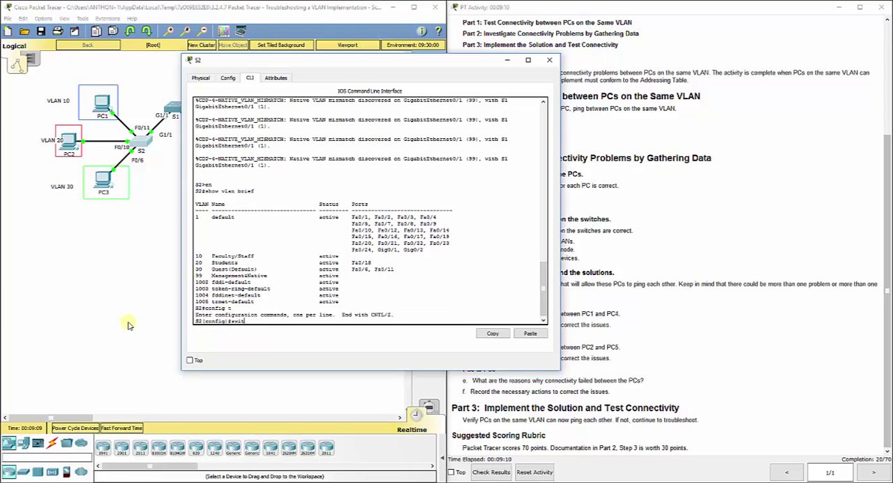
{"action": "key", "text": "BackSpace"}
{"action": "key", "text": "BackSpace"}
{"action": "key", "text": "BackSpace"}
{"action": "key", "text": "Return"}
{"action": "type", "text": "switchport mode access"}
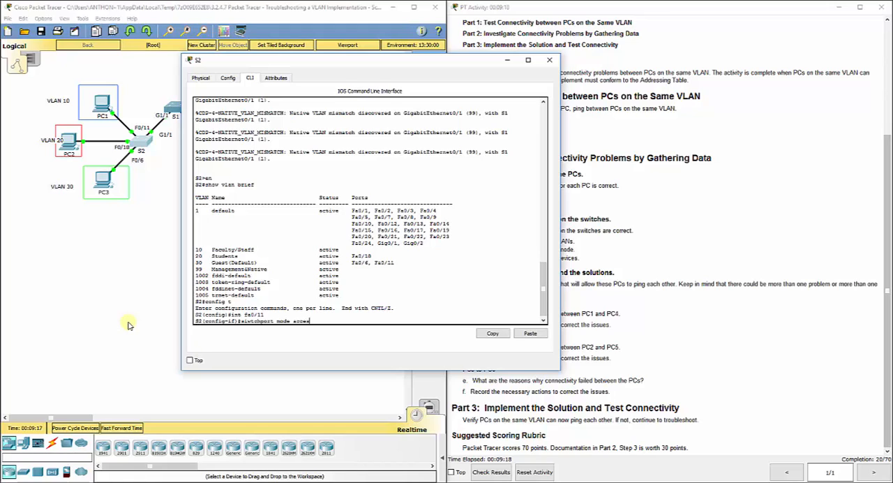
{"action": "key", "text": "Return"}
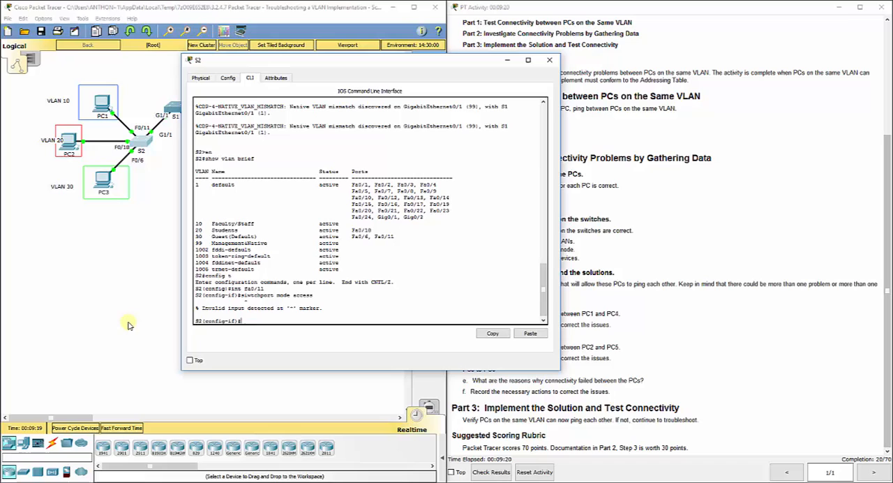
{"action": "key", "text": "Up"}
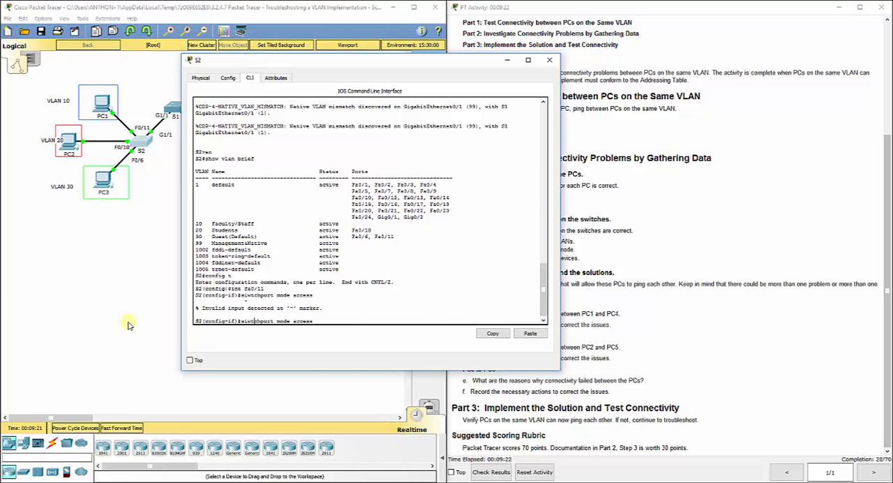
{"action": "key", "text": "BackSpace"}
{"action": "key", "text": "Return"}
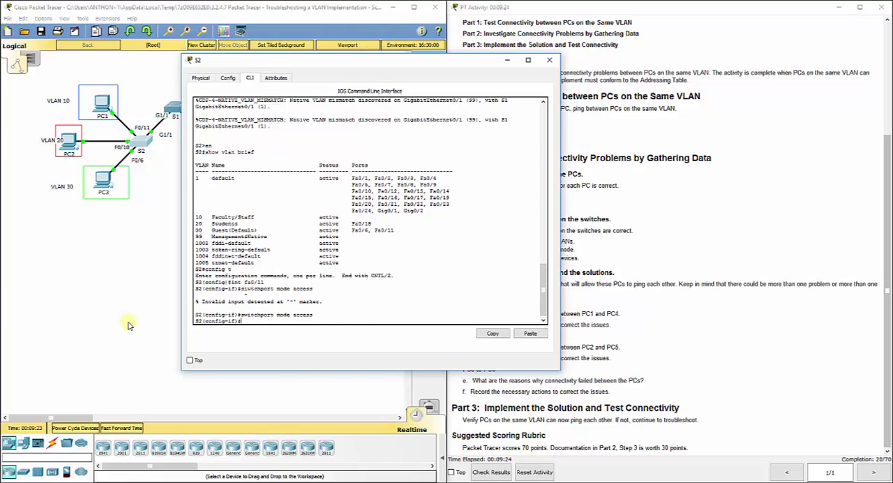
{"action": "type", "text": "switch"}
{"action": "key", "text": "Tab"}
{"action": "key", "text": "Return"}
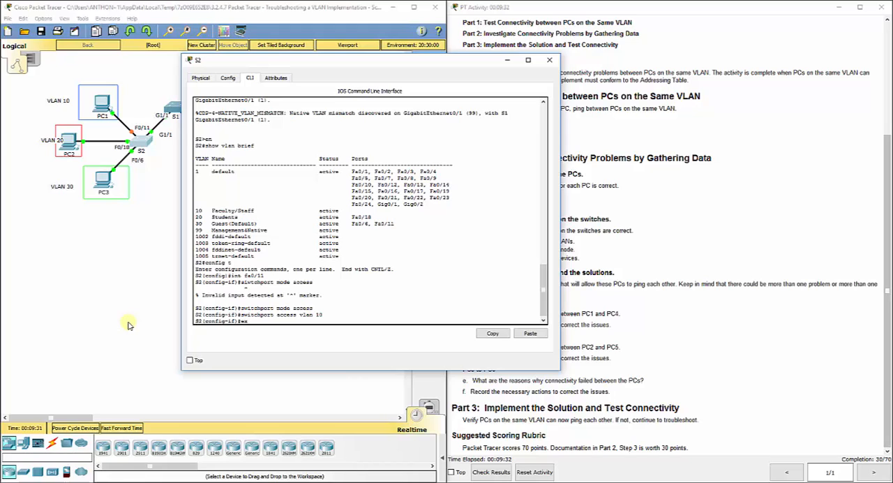
{"action": "key", "text": "Return"}
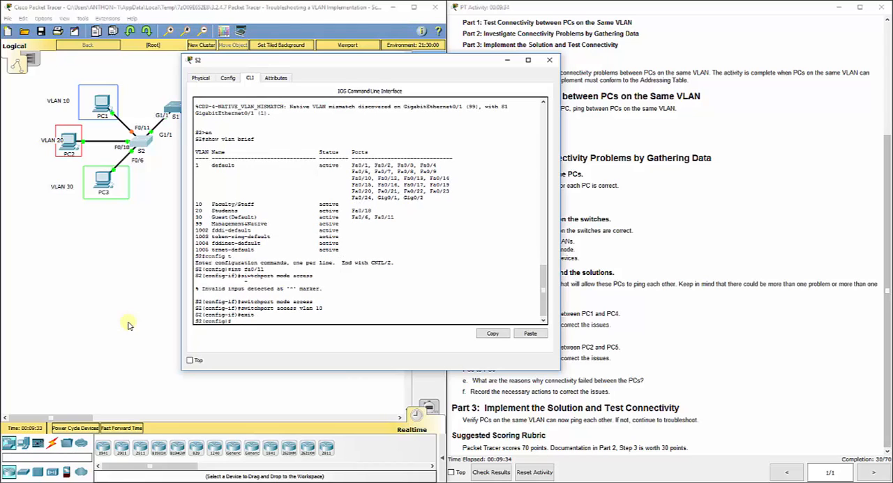
{"action": "type", "text": "x"}
{"action": "type", "text": "un"}
Show S2's running configuration and confirm Fa0/11 in VLAN 10 and Fa0/18 in VLAN 20
{"action": "key", "text": "Return"}
{"action": "key", "text": "space"}
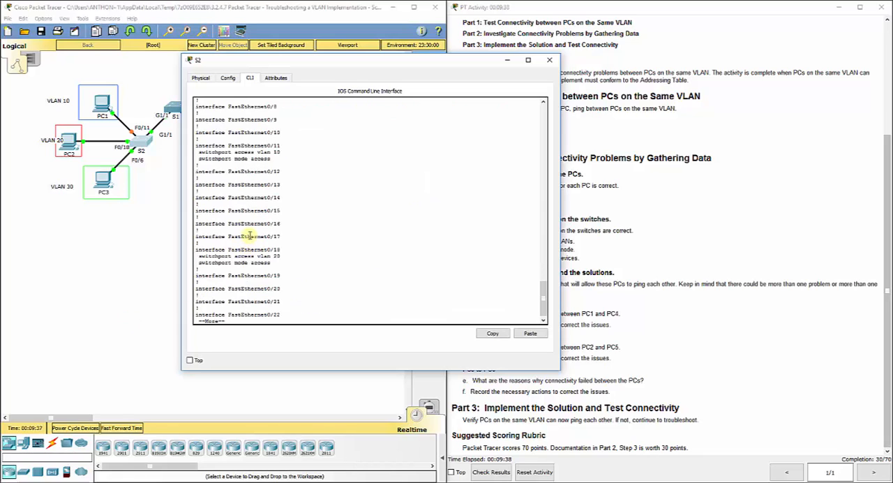
{"action": "left_click_drag", "start_coordinate": [272, 159], "coordinate": [190, 148]}
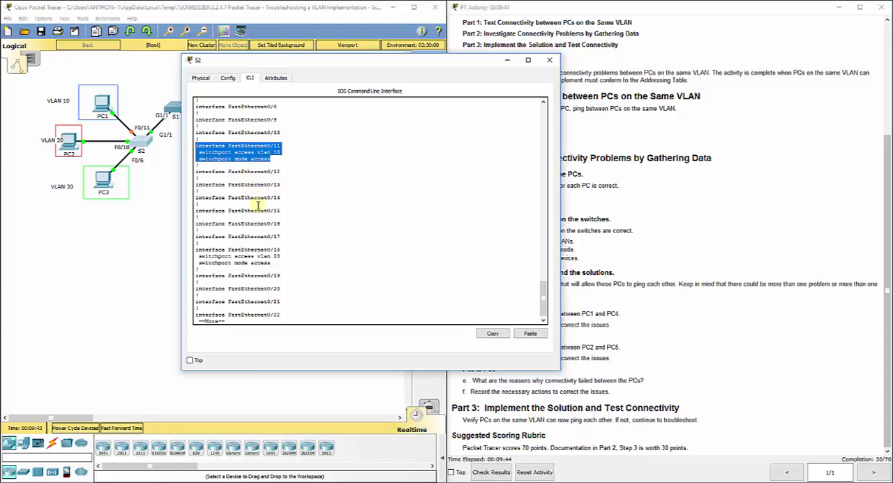
{"action": "key", "text": "space"}
{"action": "scroll", "coordinate": [265, 196], "scroll_direction": "down", "scroll_amount": 3}
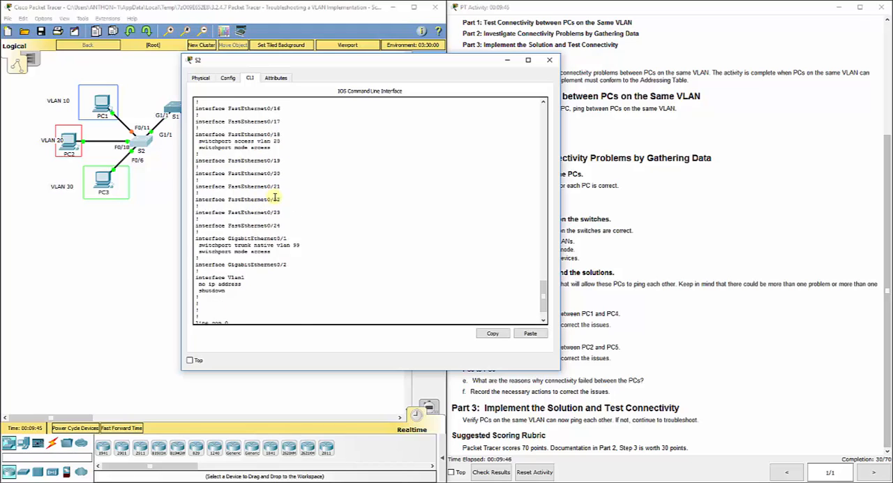
{"action": "left_click_drag", "start_coordinate": [281, 225], "coordinate": [196, 218]}
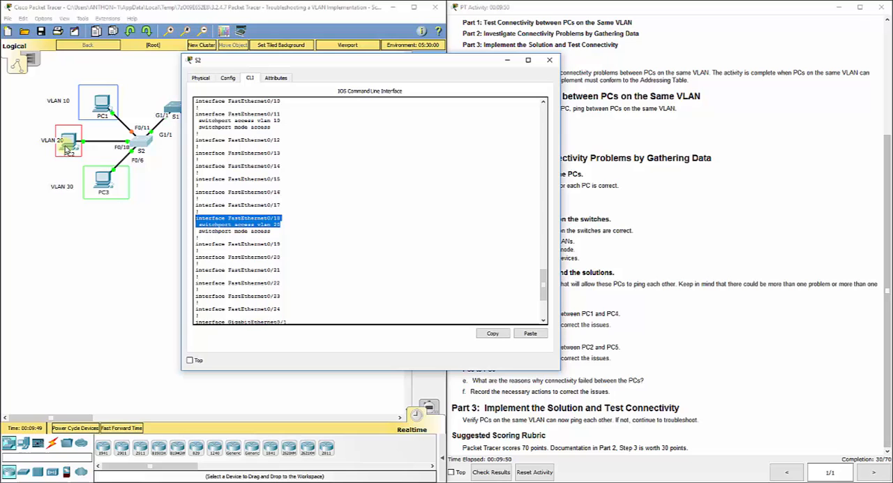
{"action": "scroll", "coordinate": [218, 199], "scroll_direction": "up", "scroll_amount": 4}
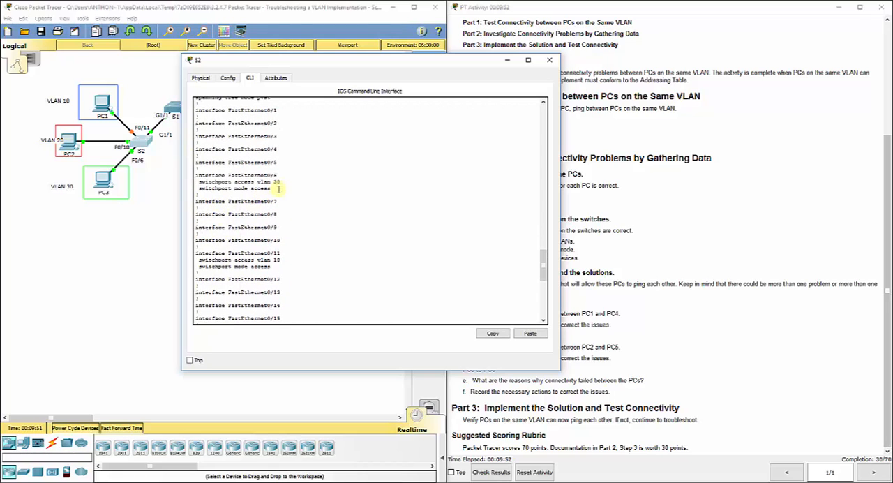
{"action": "left_click_drag", "start_coordinate": [279, 189], "coordinate": [195, 174]}
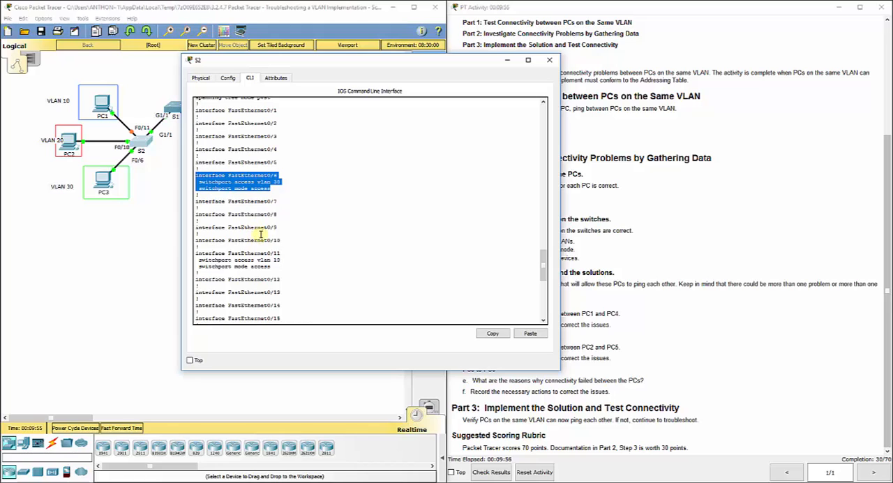
{"action": "scroll", "coordinate": [262, 230], "scroll_direction": "down", "scroll_amount": 4}
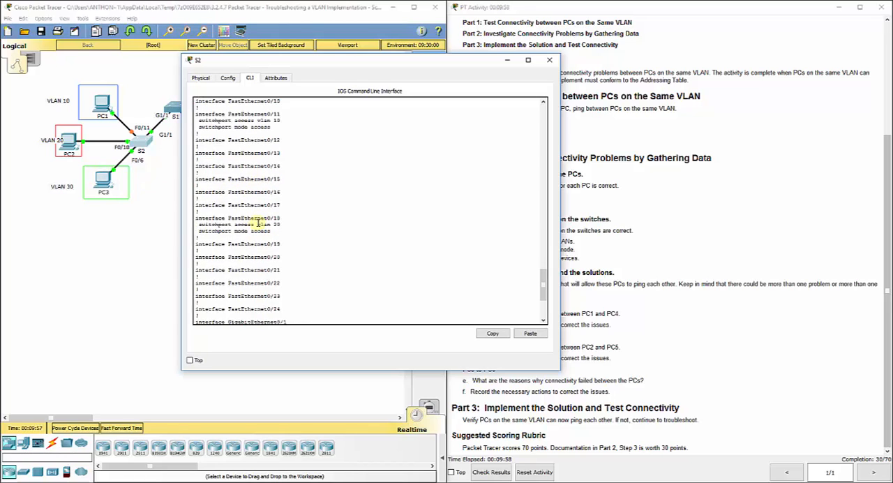
{"action": "scroll", "coordinate": [258, 223], "scroll_direction": "down", "scroll_amount": 3}
{"action": "scroll", "coordinate": [258, 223], "scroll_direction": "down", "scroll_amount": 2}
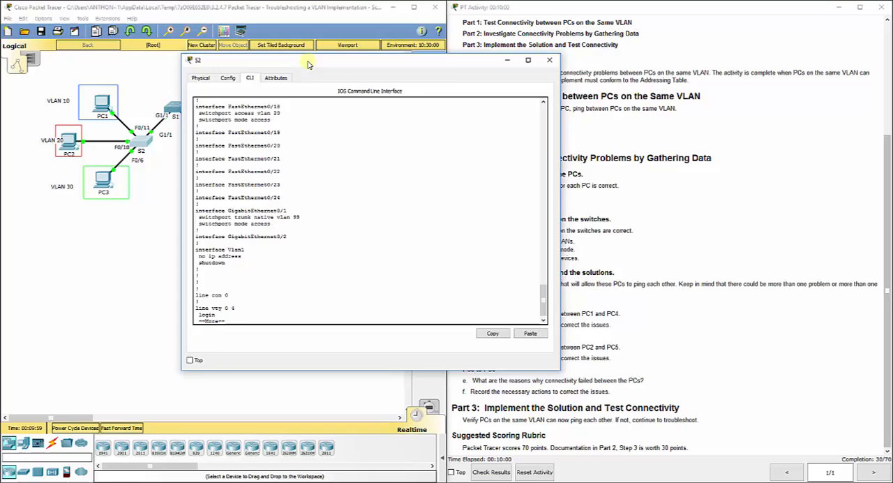
Review Gig0/1's entry showing access mode with native VLAN 99
{"action": "left_click_drag", "start_coordinate": [307, 60], "coordinate": [378, 56]}
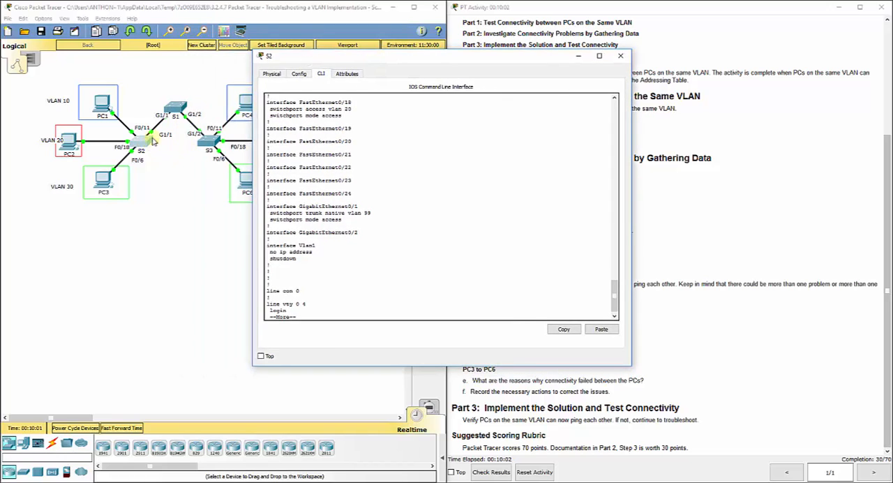
{"action": "left_click_drag", "start_coordinate": [343, 220], "coordinate": [267, 206]}
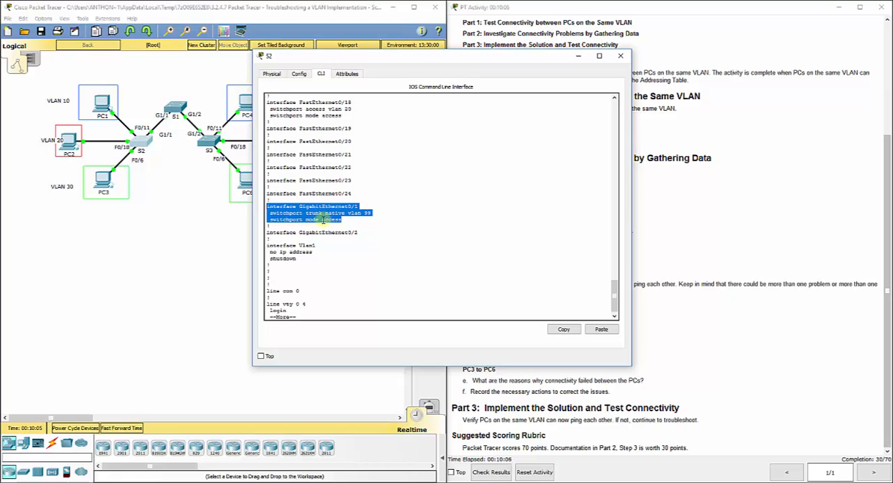
{"action": "left_click_drag", "start_coordinate": [343, 220], "coordinate": [269, 220]}
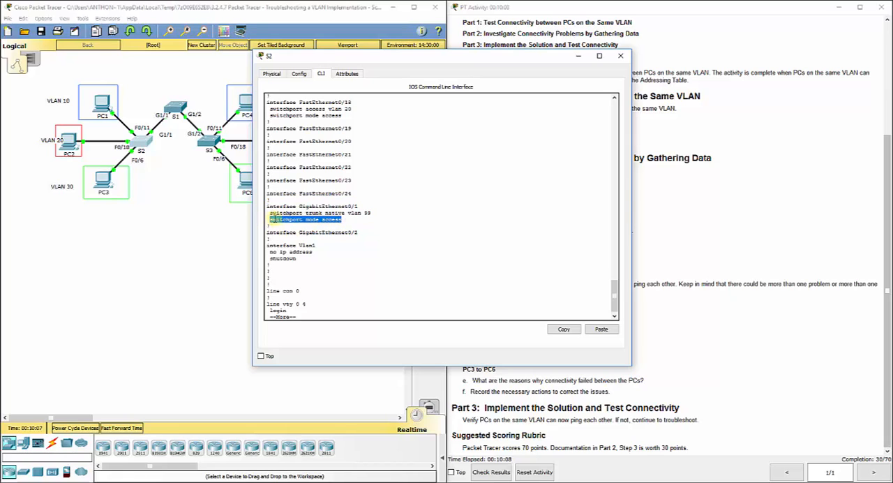
{"action": "left_click_drag", "start_coordinate": [371, 212], "coordinate": [270, 213]}
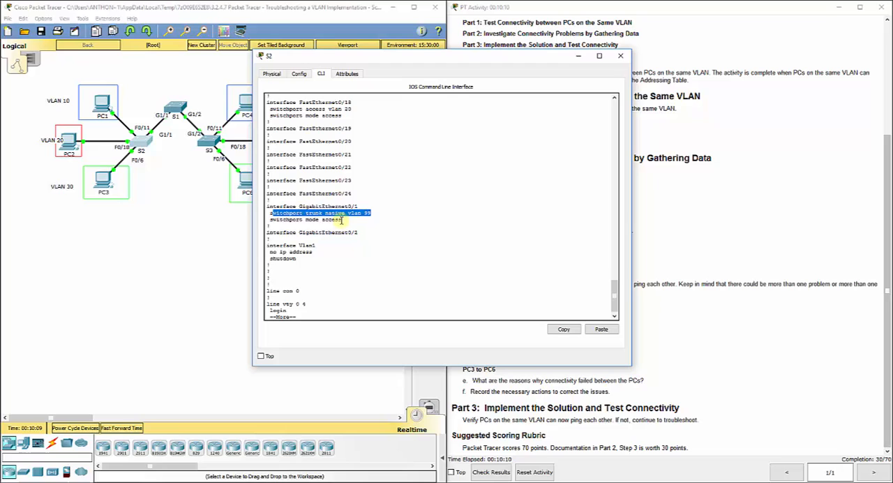
{"action": "left_click_drag", "start_coordinate": [343, 220], "coordinate": [269, 220]}
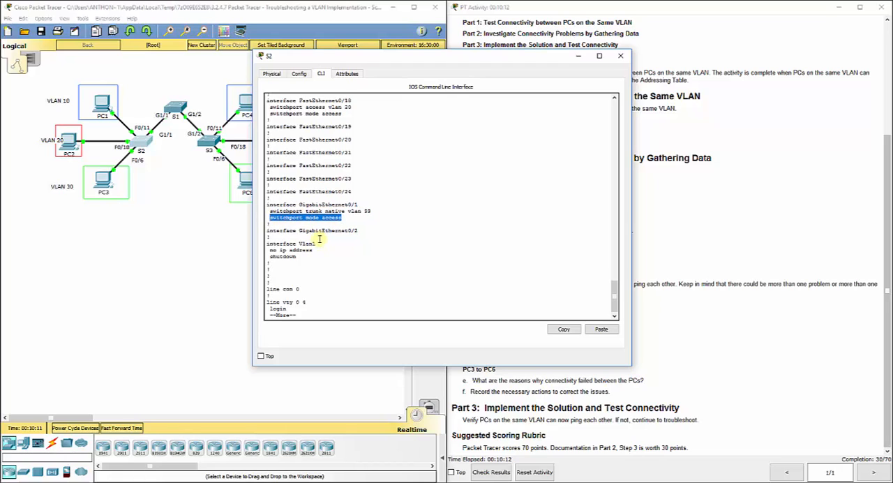
Make S2's Gig0/1 a trunk allowing VLANs 10, 20, 30 and 99
{"action": "key", "text": "space"}
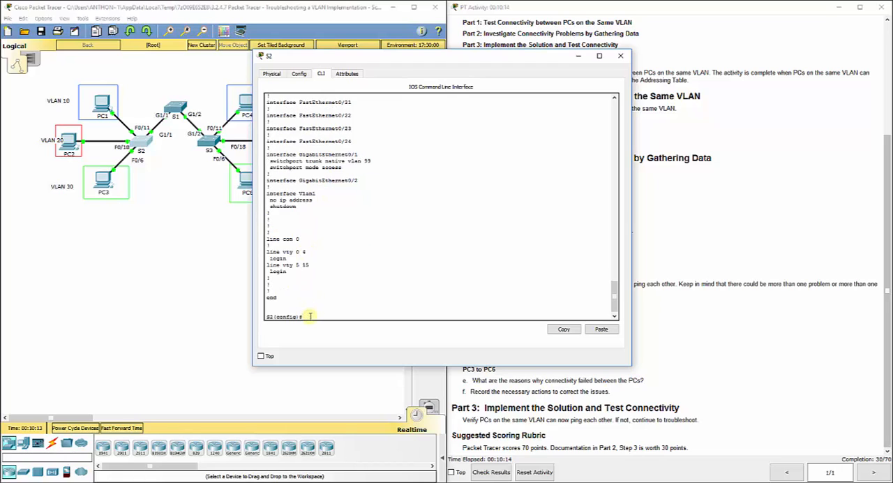
{"action": "type", "text": "int g0/1"}
{"action": "key", "text": "Return"}
{"action": "type", "text": "switchport mode trunk"}
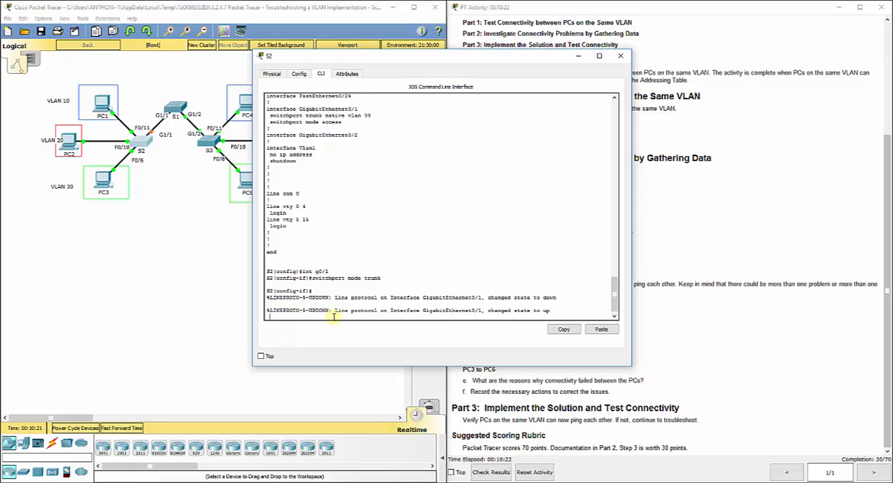
{"action": "key", "text": "Return"}
{"action": "type", "text": "itchport trunk allowed vlan 10,20,30,99"}
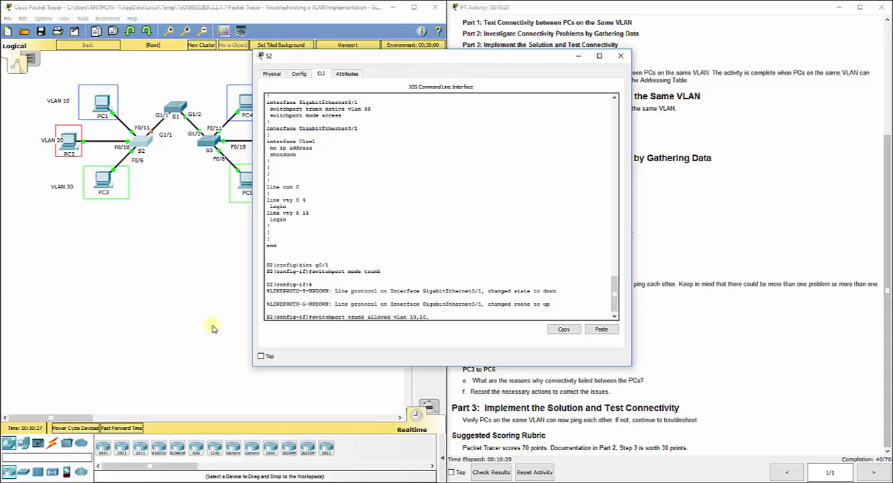
{"action": "key", "text": "Return"}
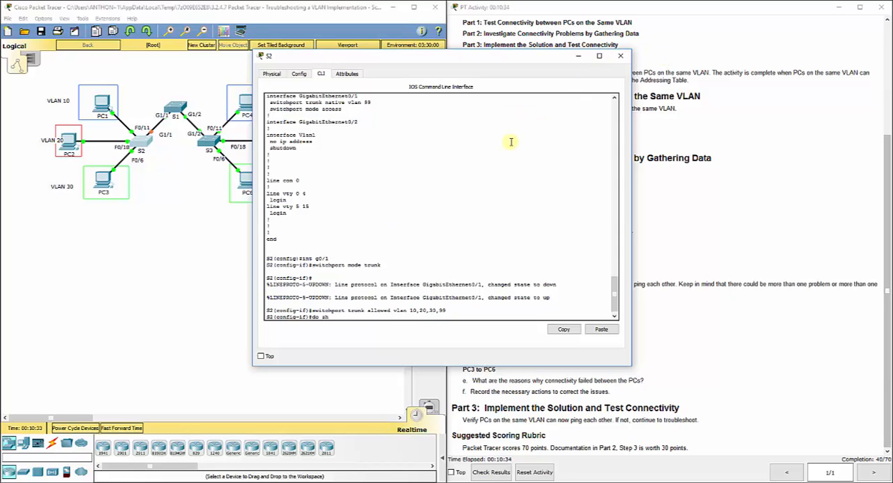
{"action": "type", "text": "run"}
Confirm Gig0/1's new trunk settings in the refreshed running configuration
{"action": "key", "text": "Return"}
{"action": "key", "text": "space"}
{"action": "key", "text": "space"}
{"action": "key", "text": "space"}
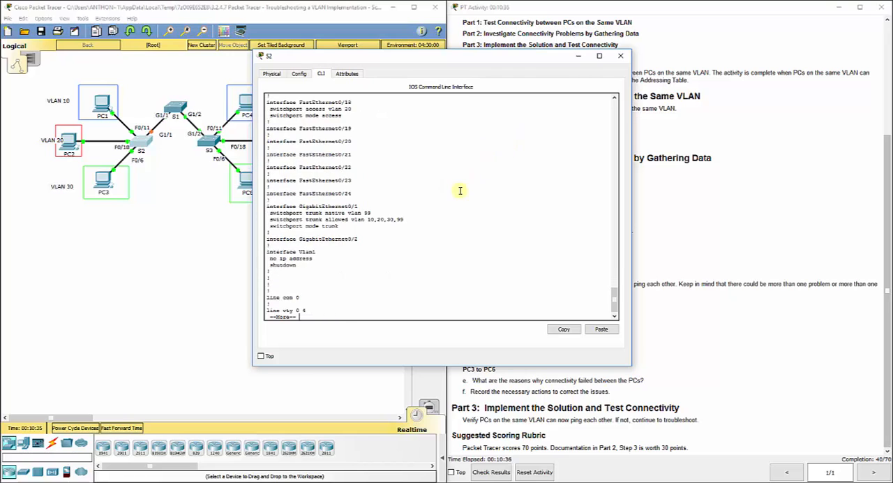
{"action": "left_click_drag", "start_coordinate": [339, 226], "coordinate": [261, 209]}
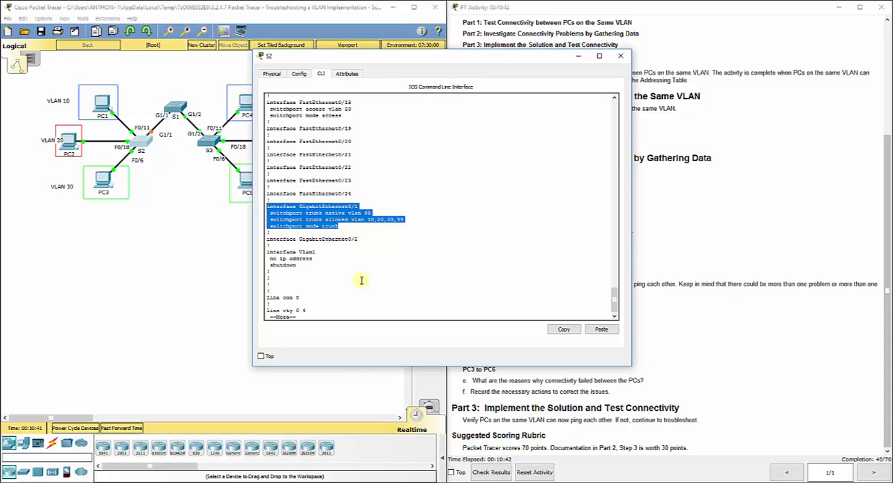
Show S2's VLAN brief listing Fa0/11 in VLAN 10, Fa0/18 in 20 and Fa0/6 in 30
{"action": "key", "text": "space"}
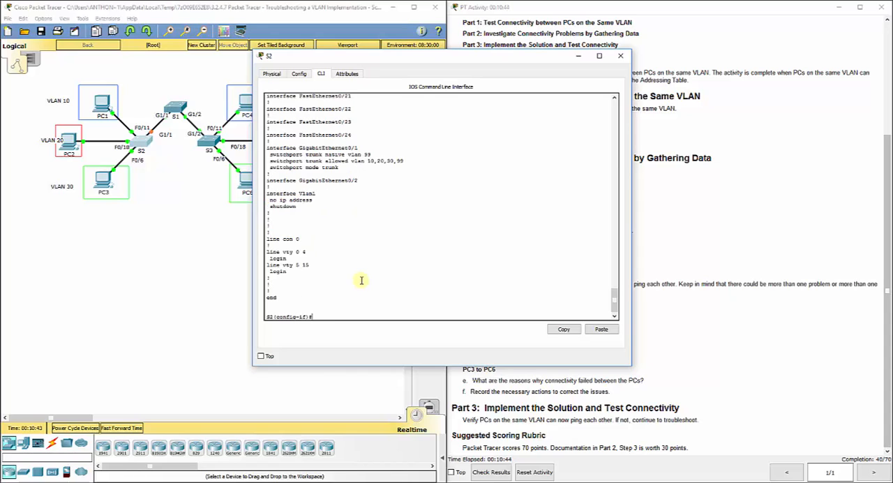
{"action": "type", "text": "do show vlan"}
{"action": "type", "text": " brief"}
{"action": "key", "text": "Return"}
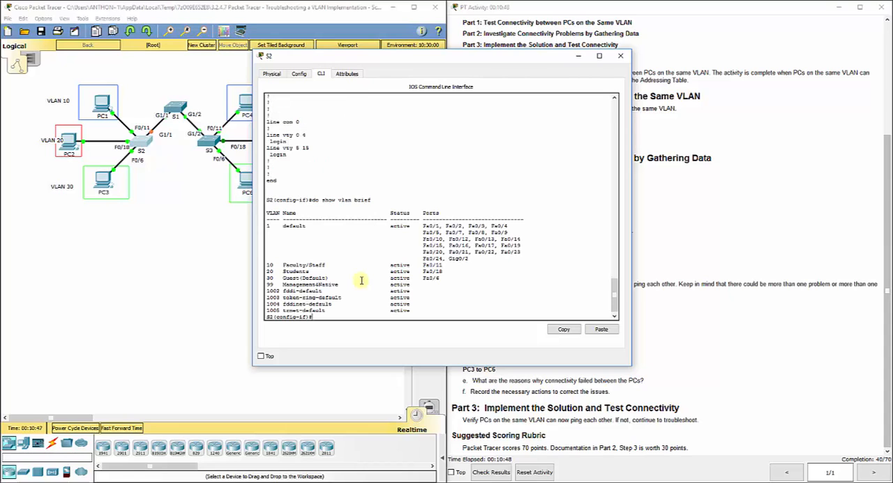
{"action": "left_click_drag", "start_coordinate": [441, 277], "coordinate": [264, 266]}
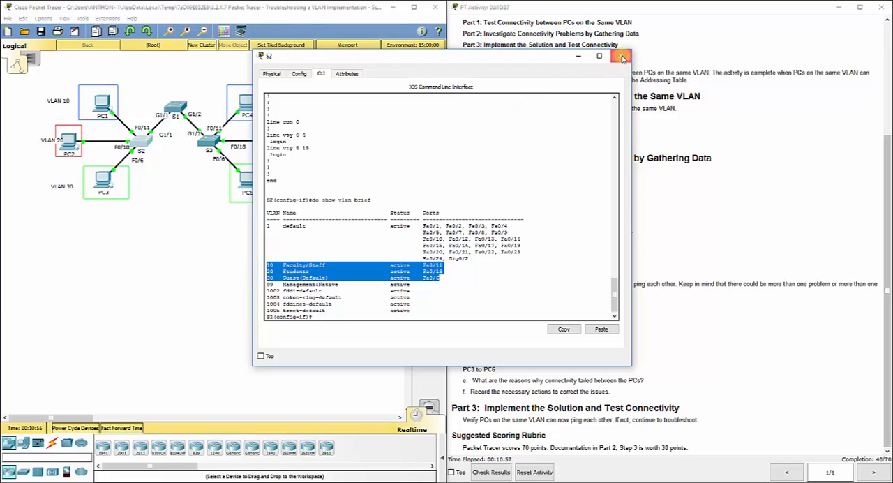
Close S2, show S1's running configuration and confirm Gig0/1 and Gig0/2 trunks allow VLANs 10, 20, 30, 99
{"action": "left_click", "coordinate": [622, 57]}
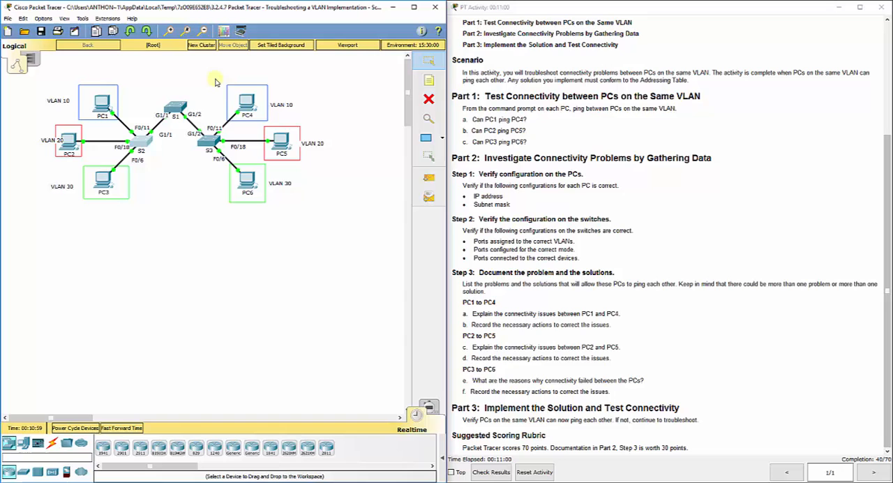
{"action": "double_click", "coordinate": [178, 108]}
{"action": "key", "text": "Return"}
{"action": "type", "text": "do show"}
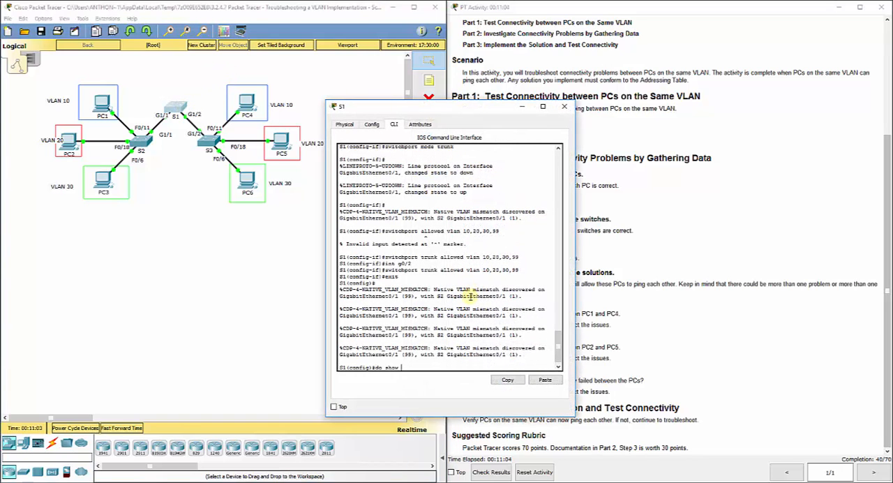
{"action": "type", "text": "run"}
{"action": "key", "text": "Return"}
{"action": "key", "text": "space"}
{"action": "key", "text": "space"}
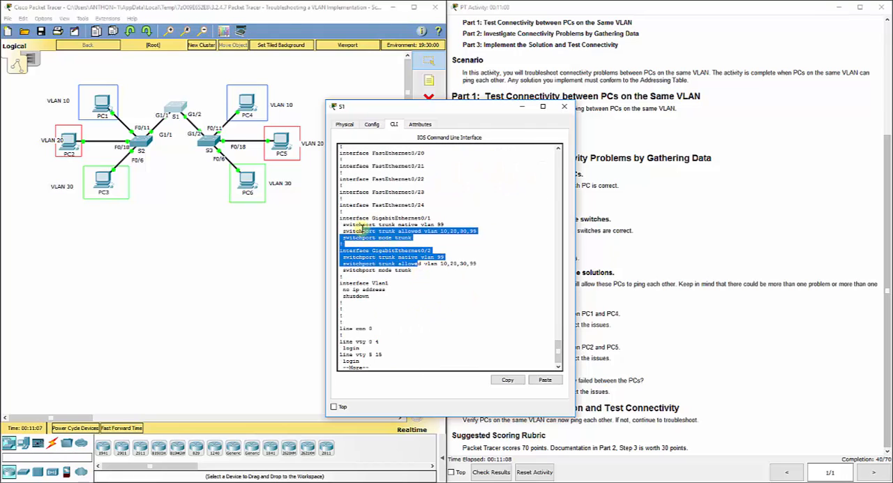
{"action": "left_click_drag", "start_coordinate": [413, 271], "coordinate": [328, 221]}
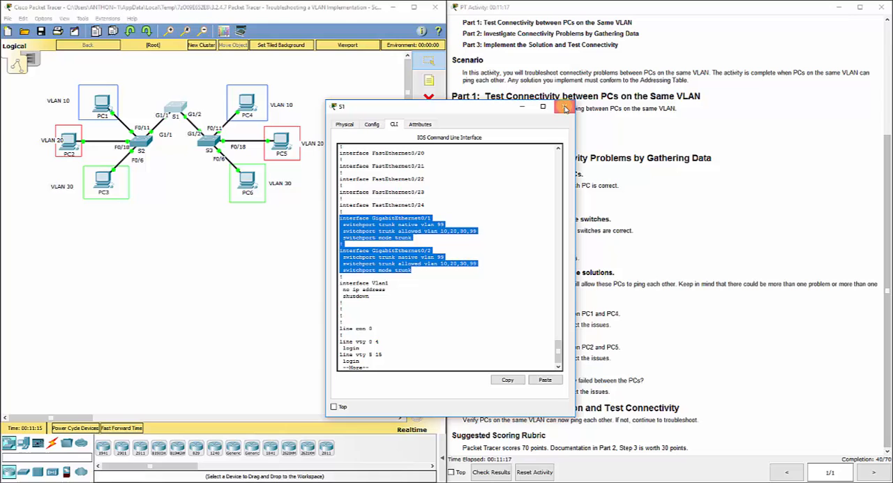
Close S1, bring up S3's CLI in privileged mode and run show vlan brief
{"action": "left_click", "coordinate": [565, 107]}
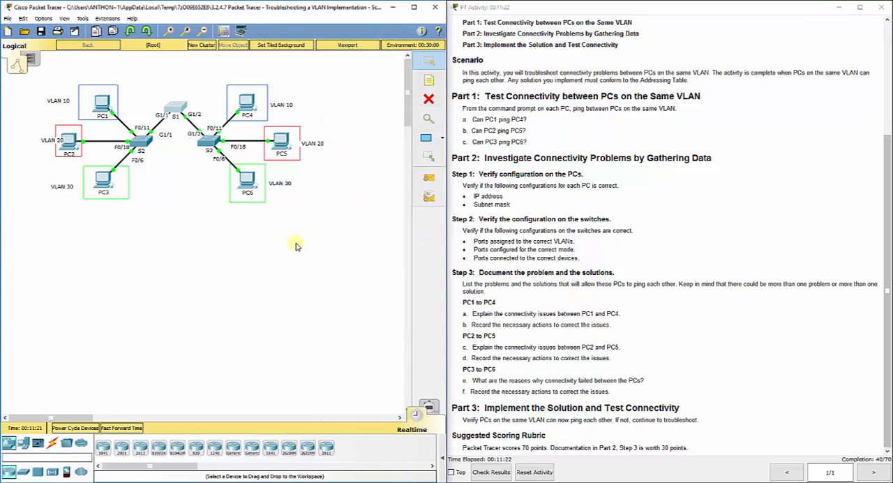
{"action": "left_click", "coordinate": [212, 139]}
{"action": "left_click", "coordinate": [394, 124]}
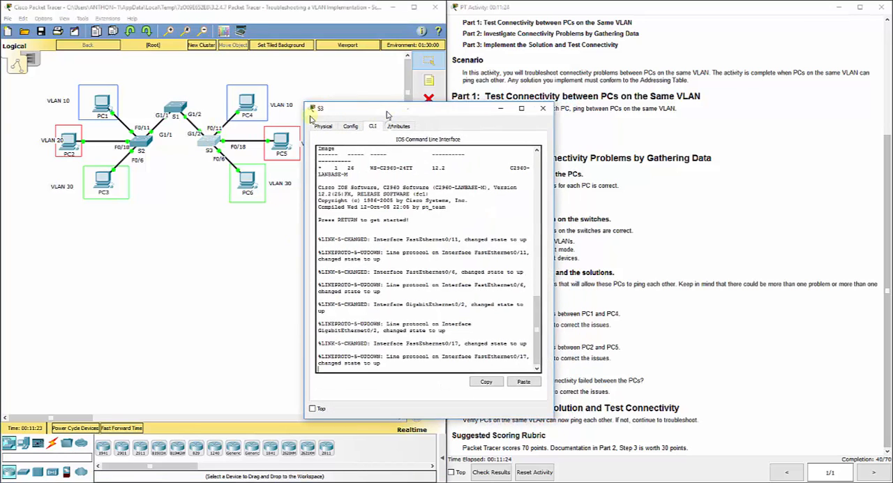
{"action": "left_click_drag", "start_coordinate": [328, 108], "coordinate": [106, 113]}
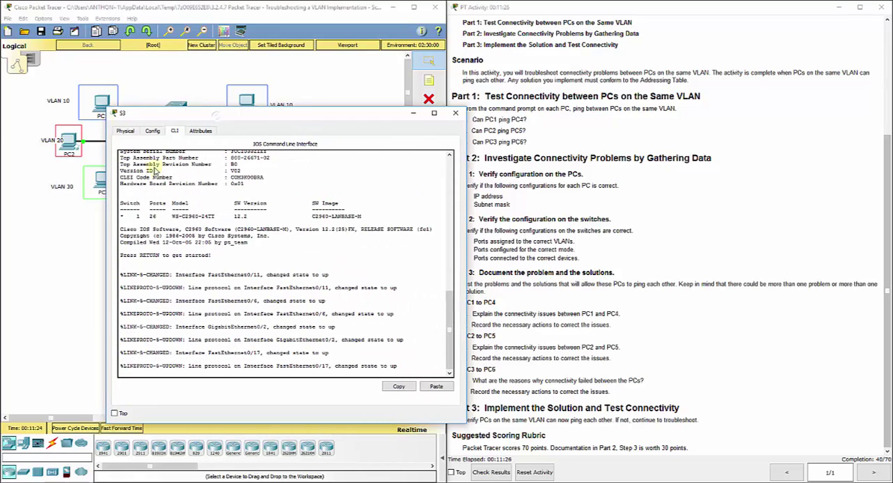
{"action": "left_click", "coordinate": [312, 335]}
{"action": "type", "text": "en"}
{"action": "key", "text": "Return"}
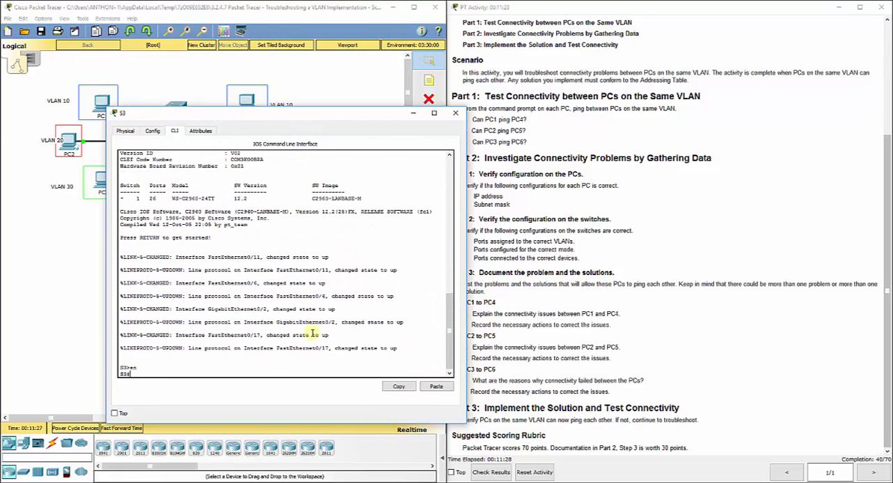
{"action": "type", "text": "show"}
{"action": "type", "text": " vlan brief"}
{"action": "key", "text": "Return"}
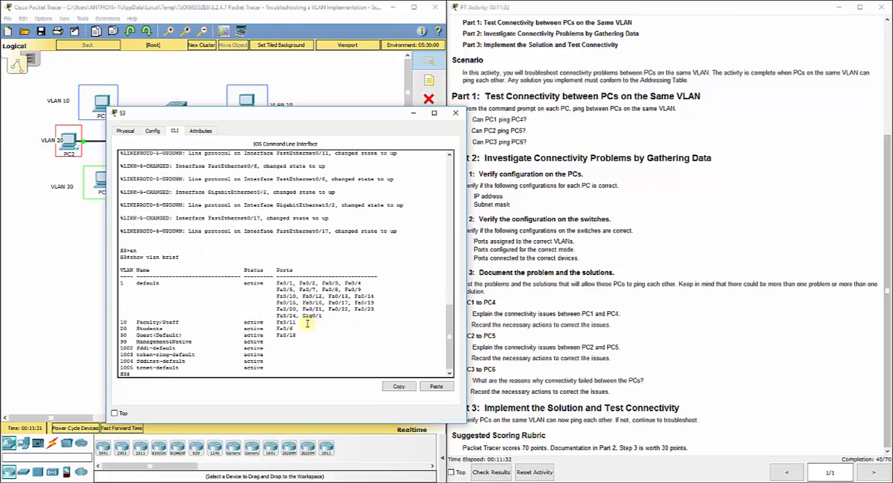
Review S3's VLAN rows: Fa0/11 in VLAN 10, Fa0/6 in VLAN 20, Fa0/18 in VLAN 30
{"action": "left_click_drag", "start_coordinate": [307, 113], "coordinate": [474, 67]}
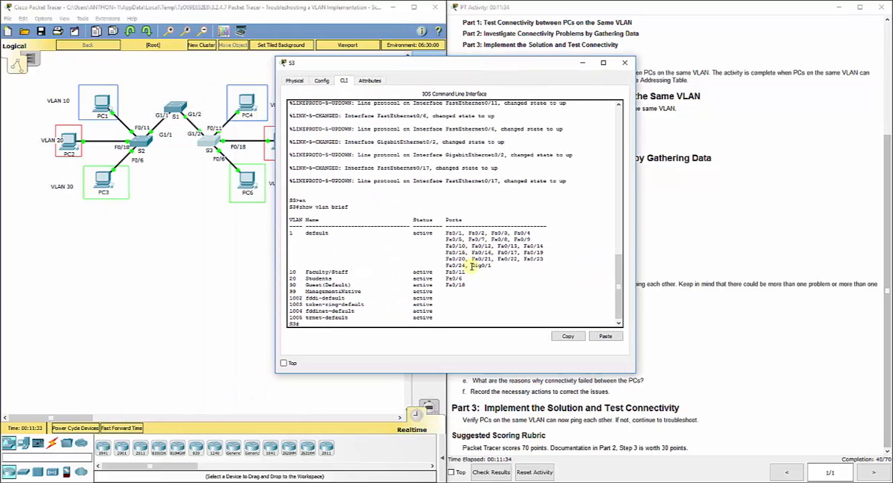
{"action": "left_click_drag", "start_coordinate": [466, 272], "coordinate": [290, 272]}
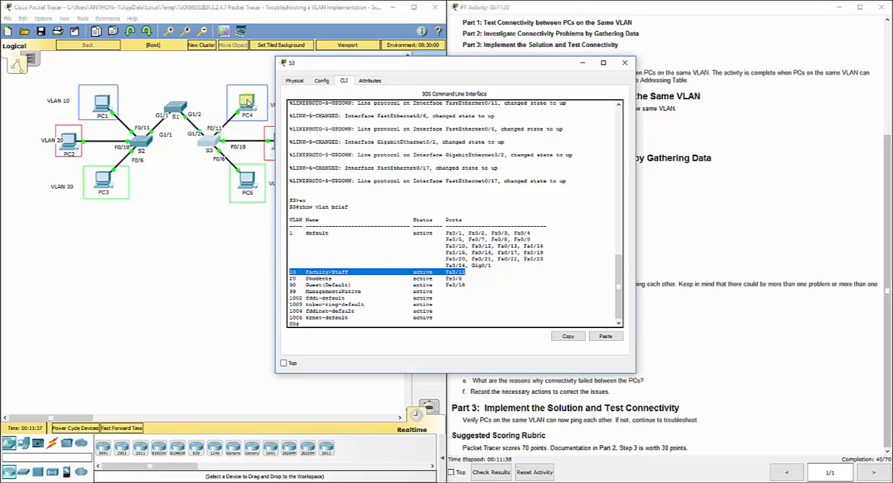
{"action": "left_click_drag", "start_coordinate": [463, 278], "coordinate": [281, 279]}
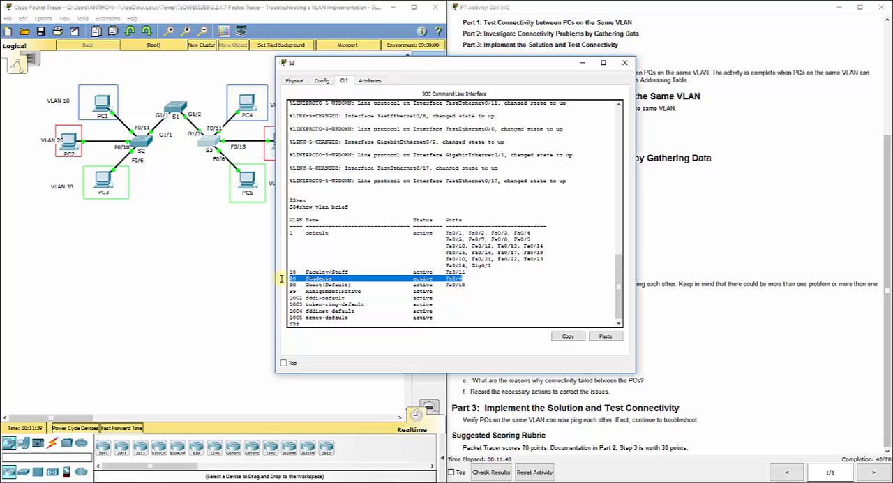
{"action": "left_click_drag", "start_coordinate": [349, 67], "coordinate": [380, 61]}
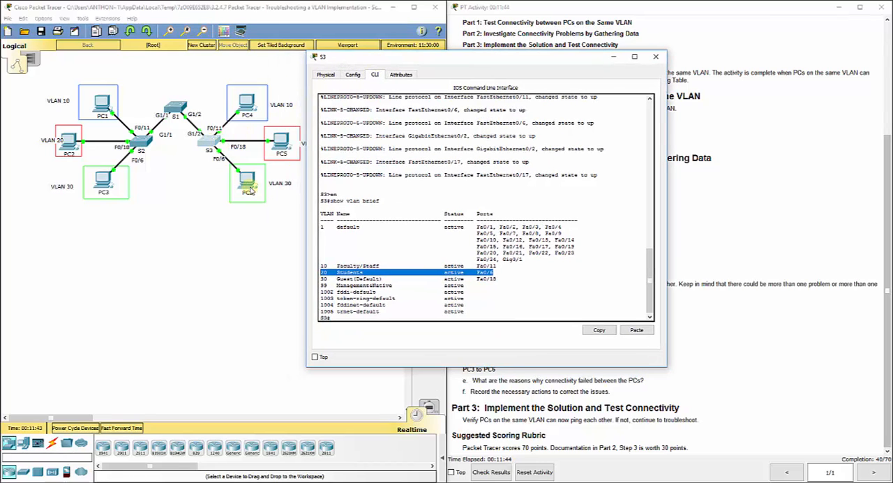
{"action": "left_click_drag", "start_coordinate": [321, 279], "coordinate": [497, 279]}
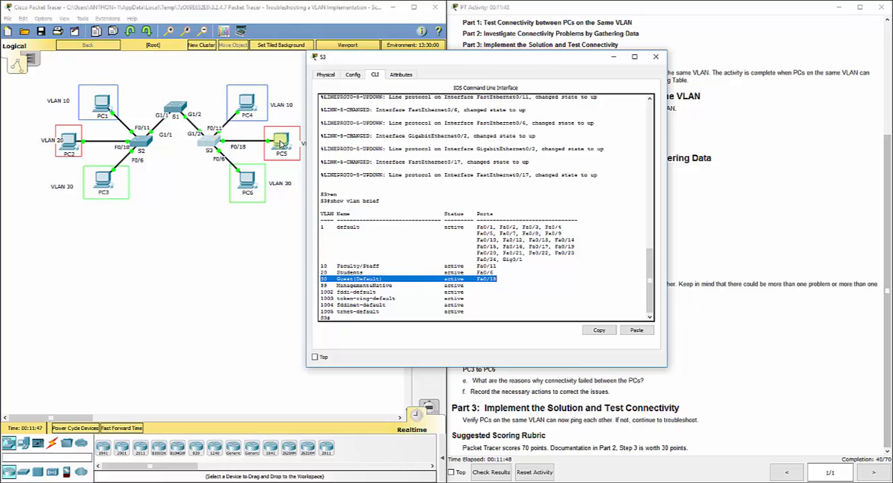
{"action": "left_click_drag", "start_coordinate": [368, 57], "coordinate": [401, 56]}
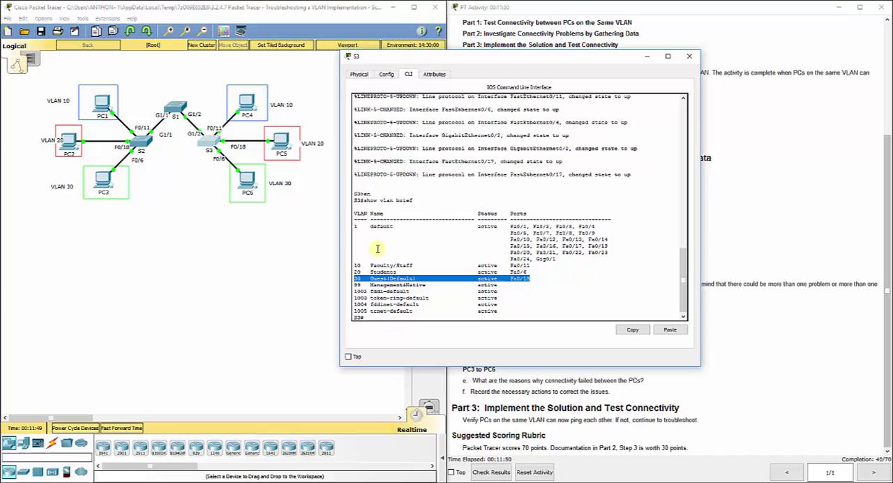
{"action": "left_click", "coordinate": [380, 317]}
{"action": "type", "text": "int"}
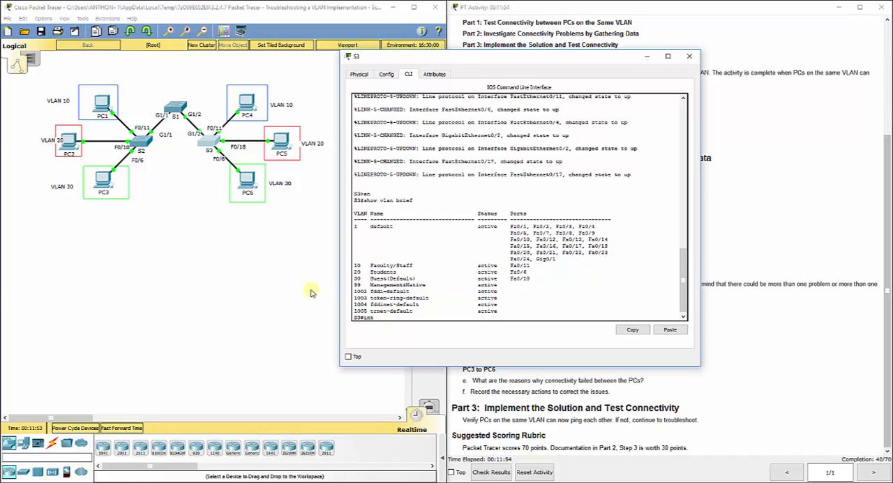
Make S3's Fa0/18 an access port in VLAN 20
{"action": "key", "text": "BackSpace"}
{"action": "key", "text": "BackSpace"}
{"action": "key", "text": "BackSpace"}
{"action": "type", "text": "config t"}
{"action": "key", "text": "Return"}
{"action": "type", "text": "int fa0/18"}
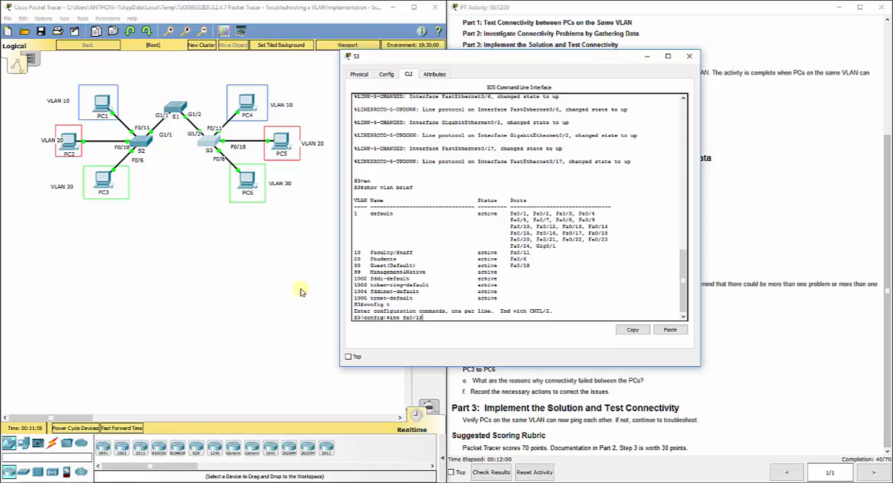
{"action": "key", "text": "Return"}
{"action": "type", "text": "switchport mode acces"}
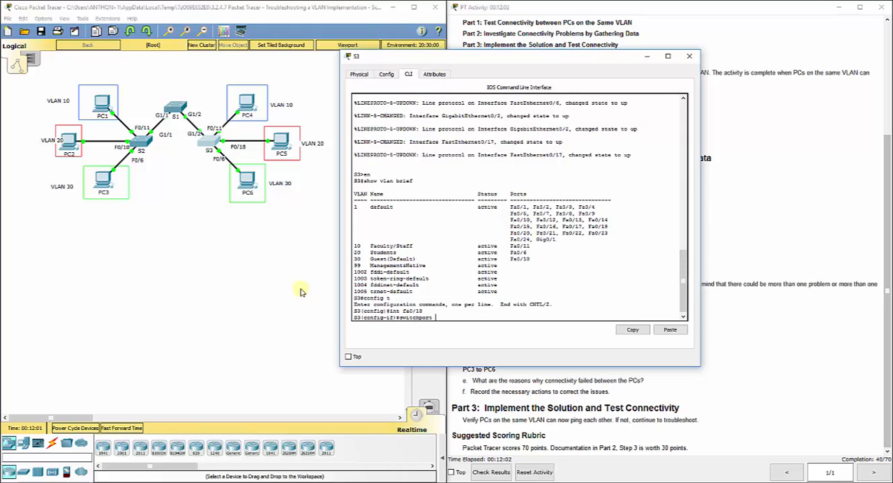
{"action": "type", "text": "s"}
{"action": "key", "text": "Return"}
{"action": "type", "text": "s"}
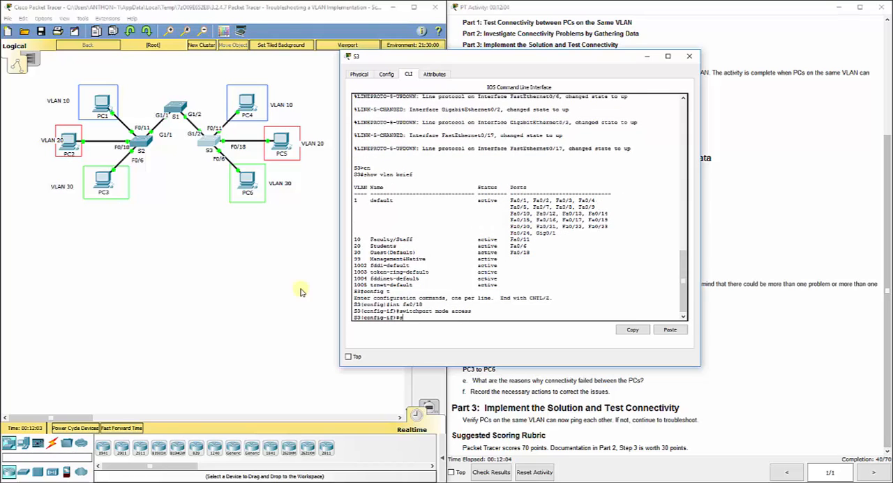
{"action": "type", "text": "witchport mode acces"}
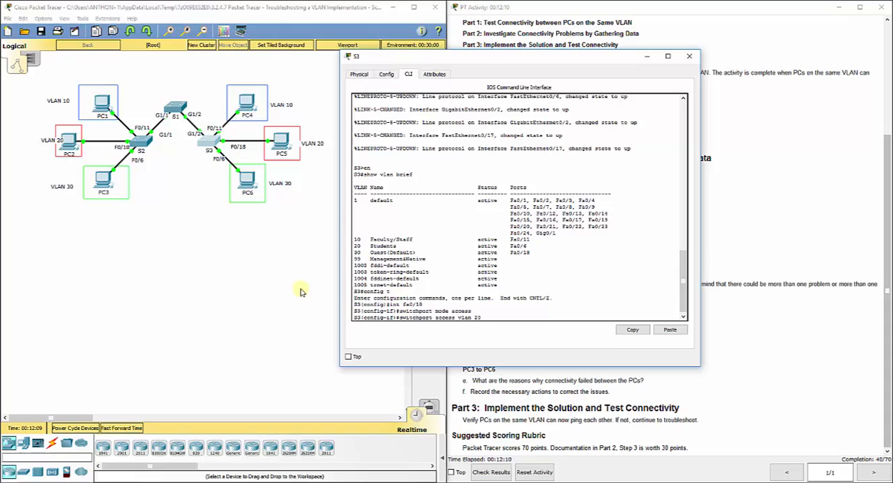
{"action": "key", "text": "Return"}
{"action": "key", "text": "Return"}
{"action": "type", "text": "int fa0/"}
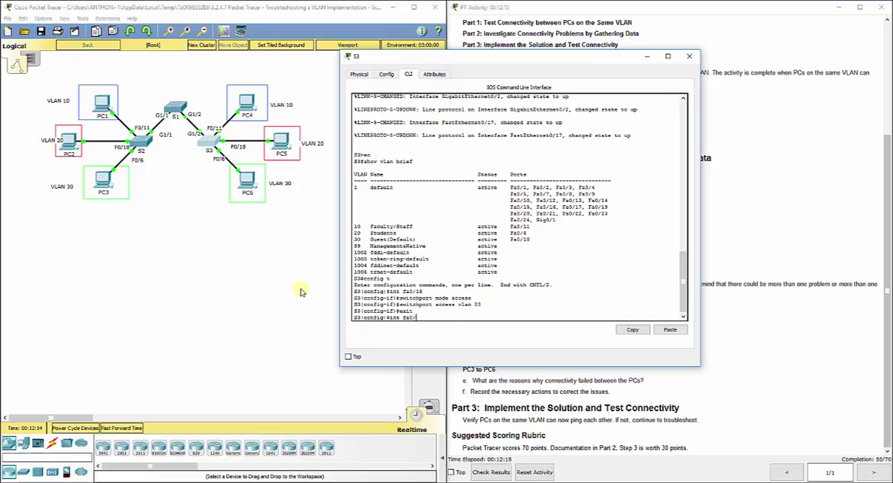
Make S3's Fa0/6 an access port in VLAN 30 and leave interface configuration
{"action": "key", "text": "BackSpace"}
{"action": "key", "text": "Return"}
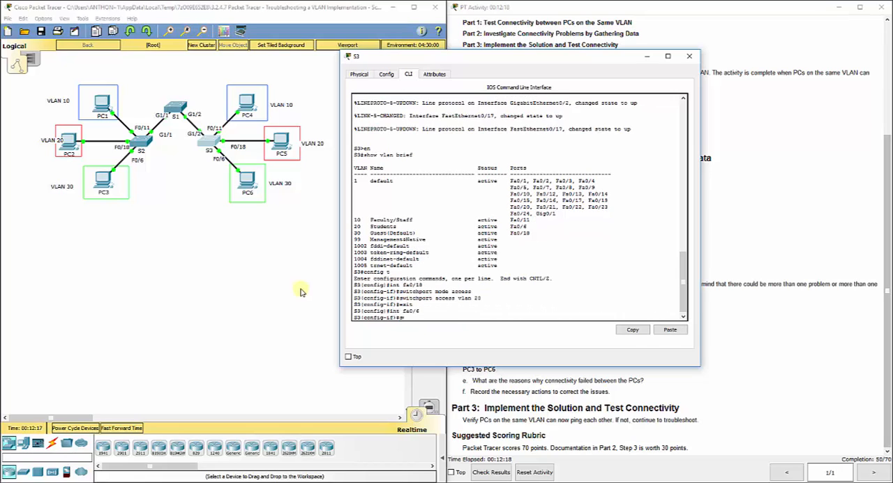
{"action": "type", "text": "switchport mode acess"}
{"action": "key", "text": "Return"}
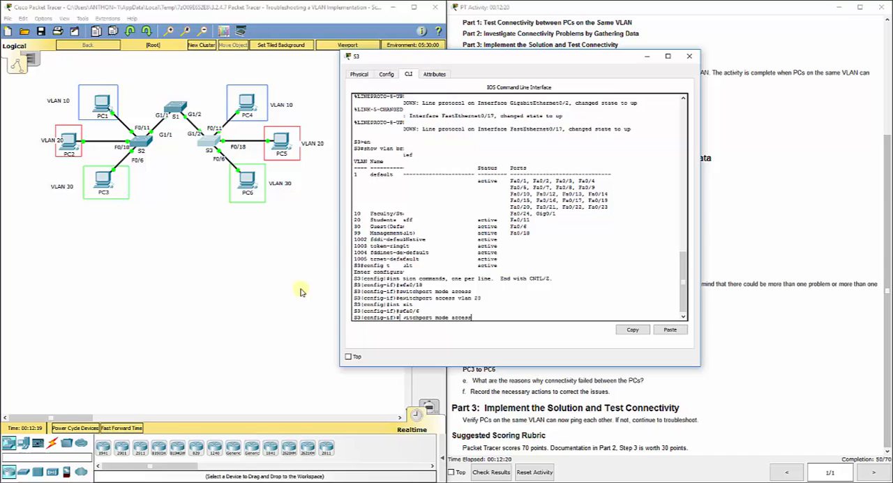
{"action": "type", "text": "switchport access vlan 30"}
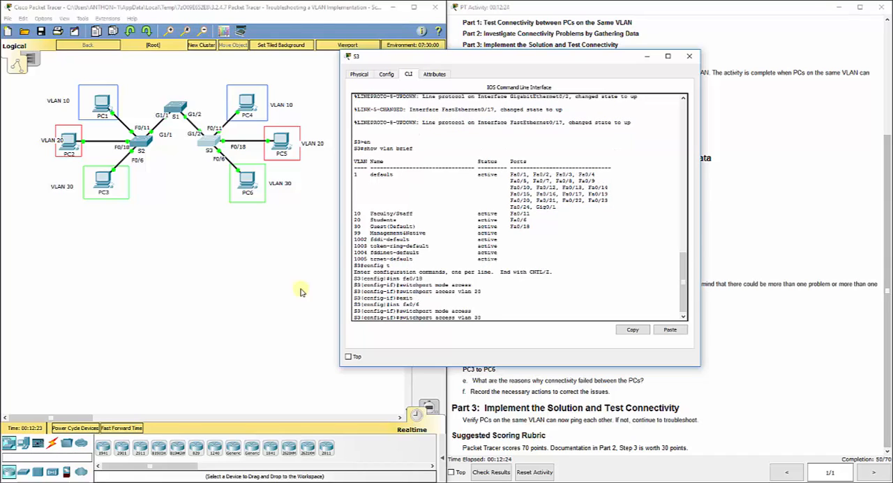
{"action": "key", "text": "Return"}
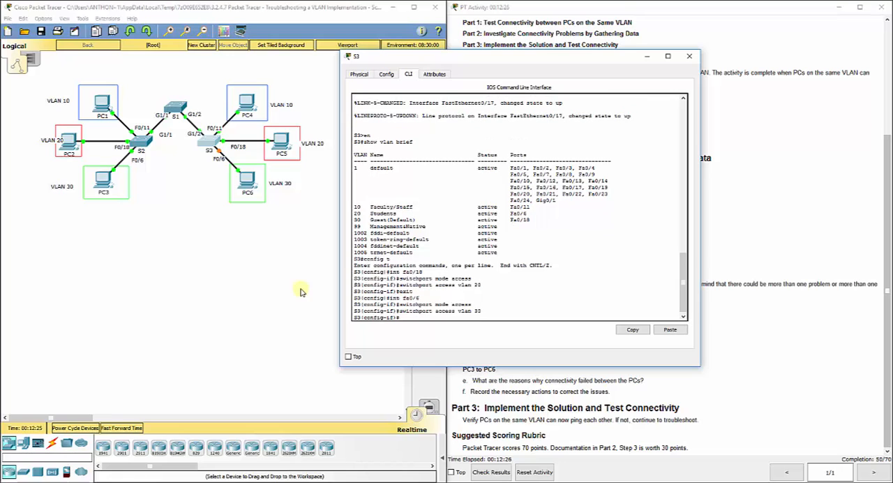
{"action": "type", "text": "exit"}
{"action": "key", "text": "Return"}
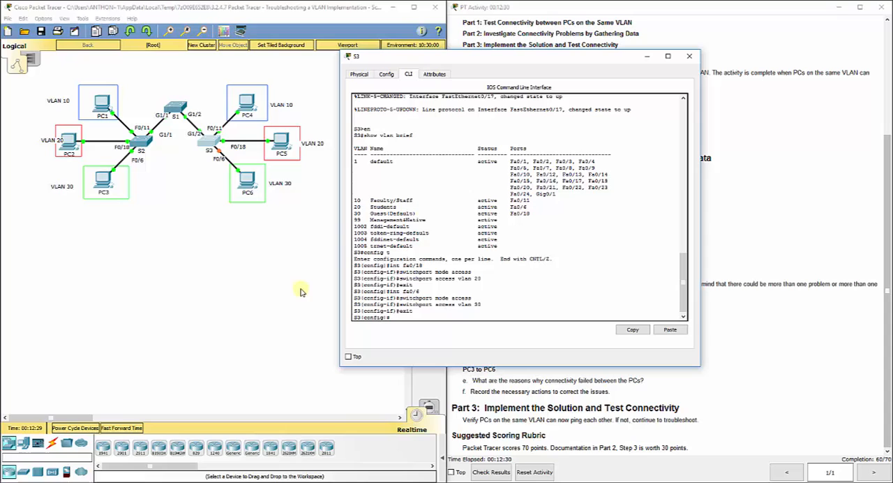
{"action": "type", "text": "ef"}
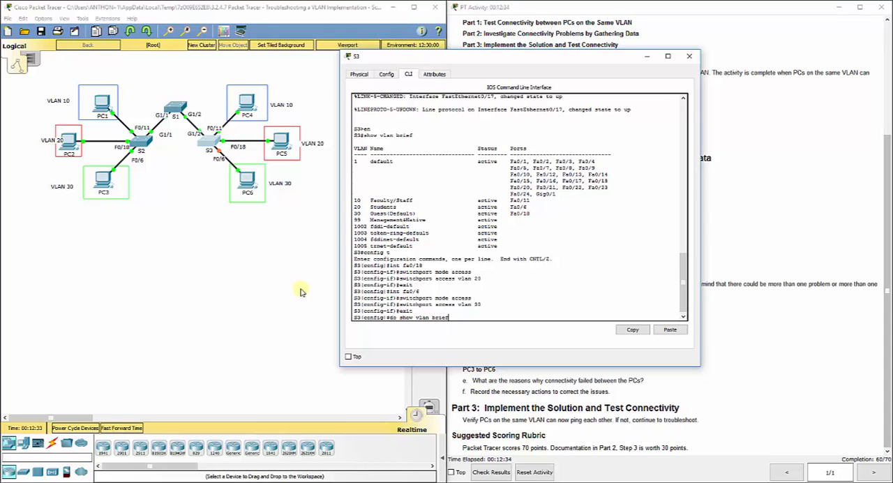
{"action": "key", "text": "Return"}
{"action": "left_click_drag", "start_coordinate": [530, 279], "coordinate": [353, 265]}
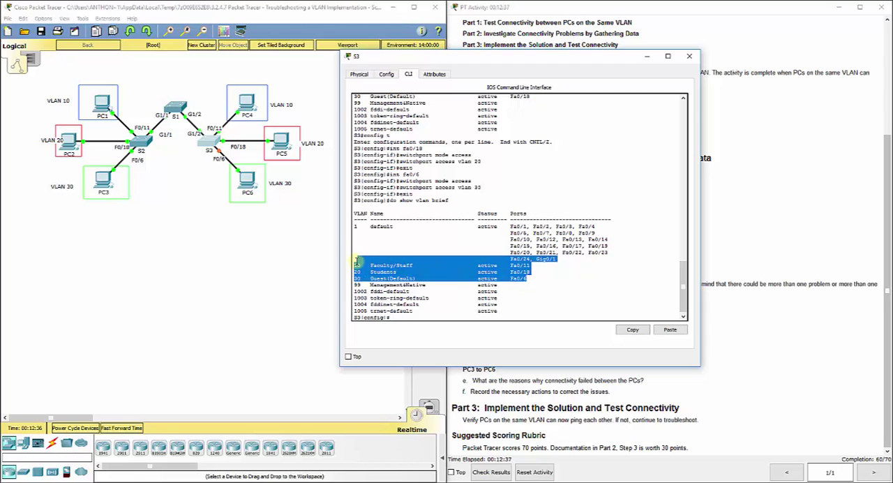
{"action": "left_click", "coordinate": [408, 318]}
{"action": "type", "text": "do show ru"}
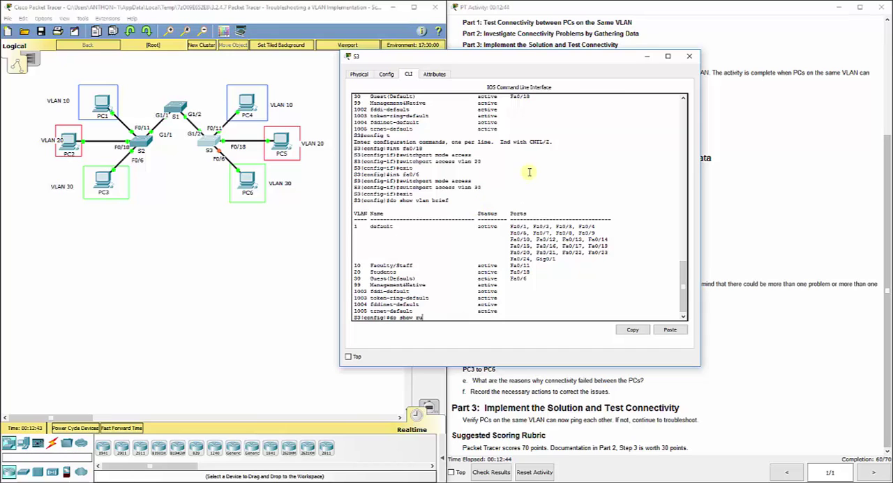
{"action": "type", "text": "n"}
{"action": "key", "text": "Return"}
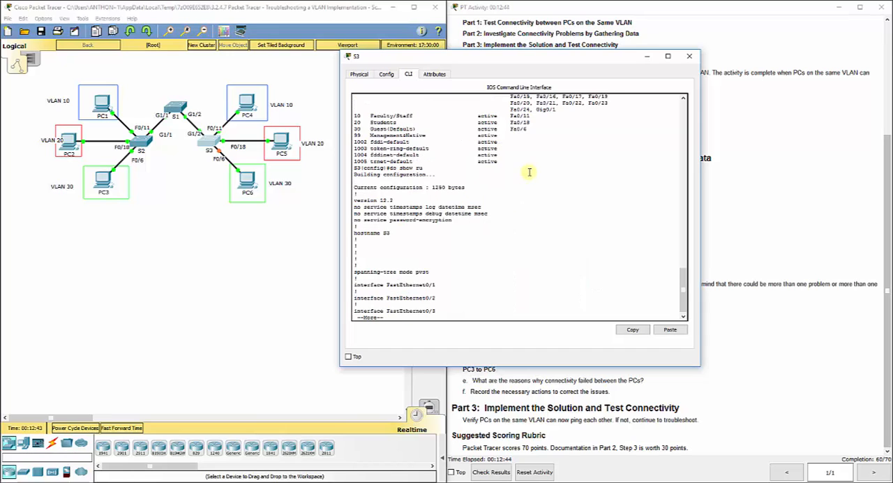
{"action": "key", "text": "space"}
{"action": "key", "text": "space"}
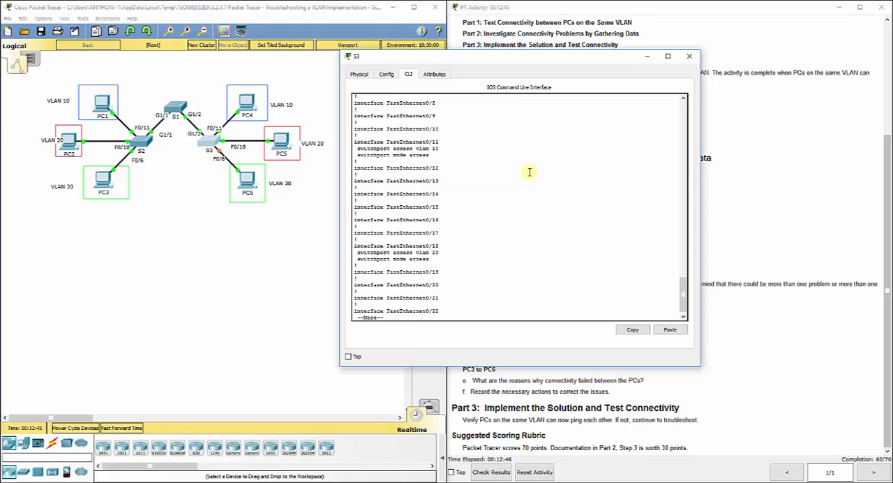
{"action": "left_click_drag", "start_coordinate": [444, 157], "coordinate": [342, 144]}
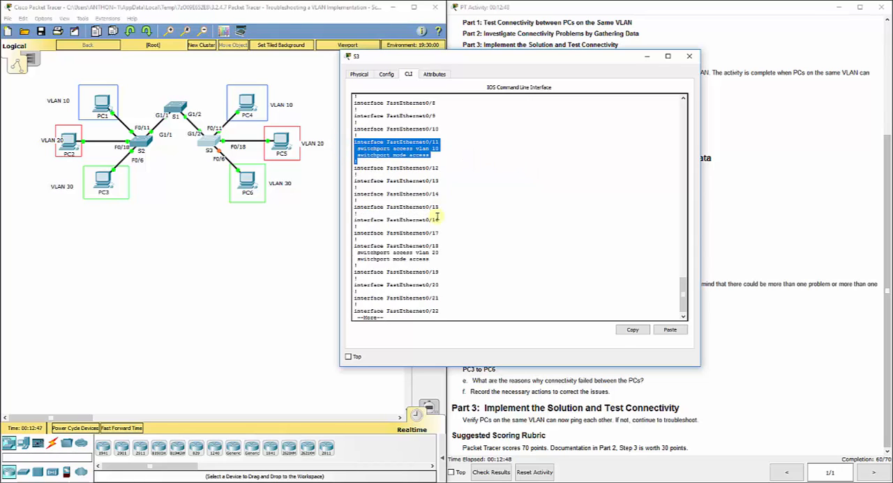
{"action": "scroll", "coordinate": [398, 209], "scroll_direction": "up", "scroll_amount": 3}
{"action": "left_click_drag", "start_coordinate": [432, 159], "coordinate": [355, 146]}
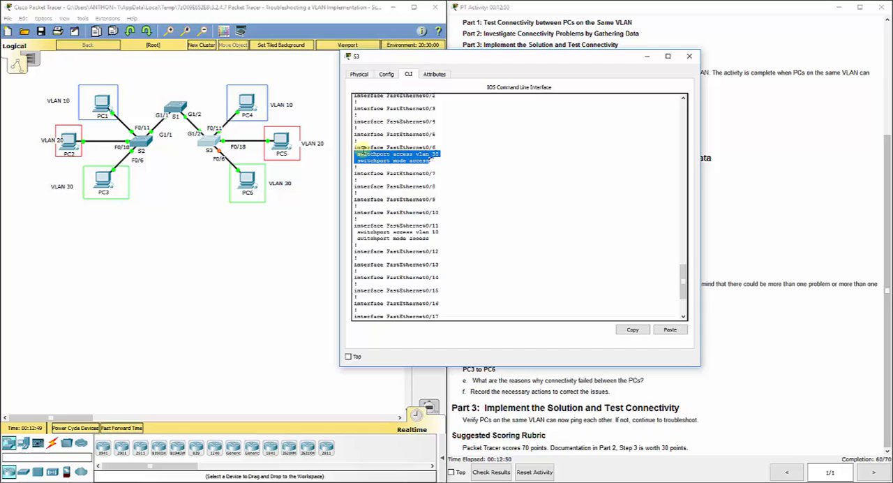
{"action": "left_click", "coordinate": [412, 217]}
{"action": "scroll", "coordinate": [411, 216], "scroll_direction": "down", "scroll_amount": 5}
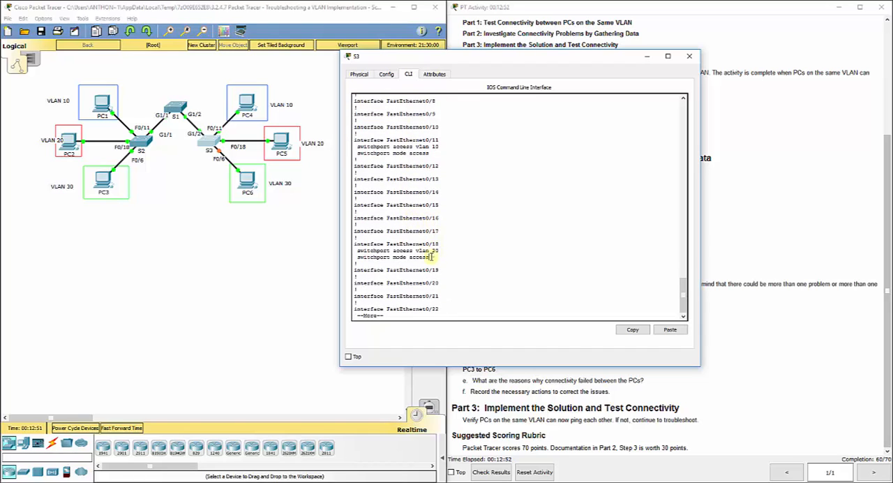
{"action": "left_click_drag", "start_coordinate": [438, 256], "coordinate": [349, 244]}
{"action": "key", "text": "space"}
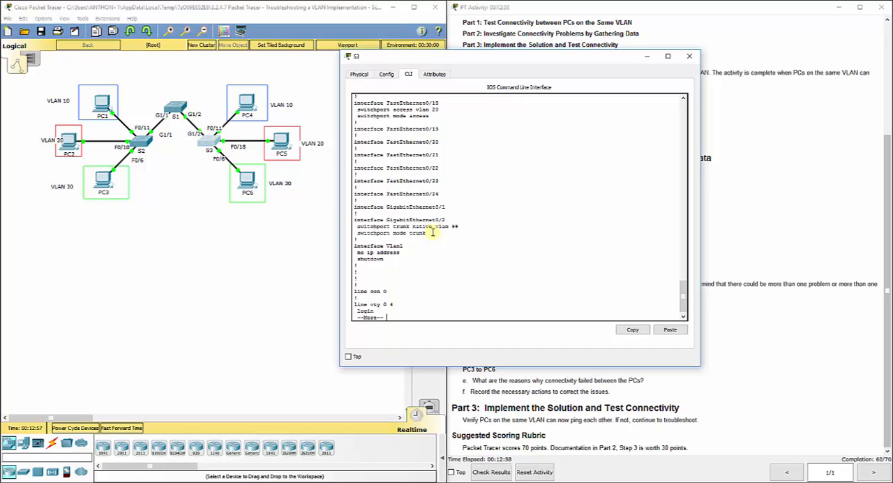
{"action": "left_click_drag", "start_coordinate": [429, 233], "coordinate": [353, 219]}
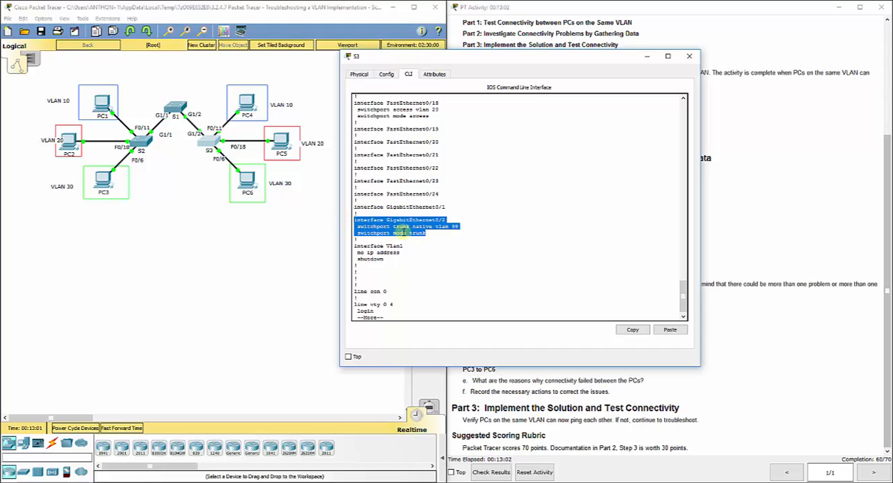
{"action": "left_click", "coordinate": [398, 320]}
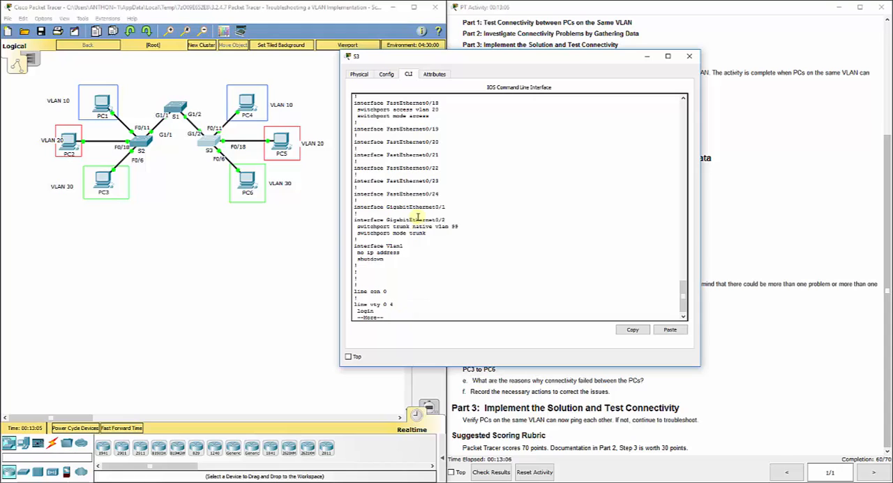
Allow VLANs 10, 20, 30 and 99 on S3's Gig0/2 trunk
{"action": "key", "text": "space"}
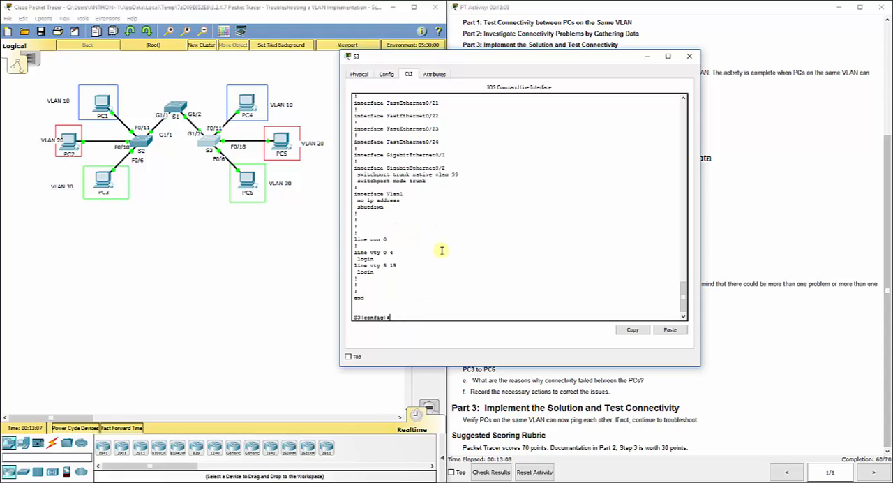
{"action": "type", "text": "int g0/2"}
{"action": "key", "text": "Return"}
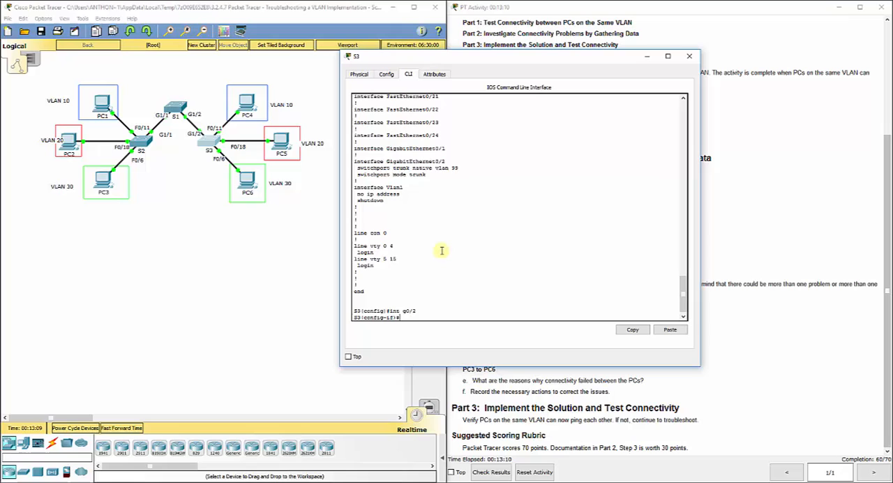
{"action": "type", "text": "switchport trunk al"}
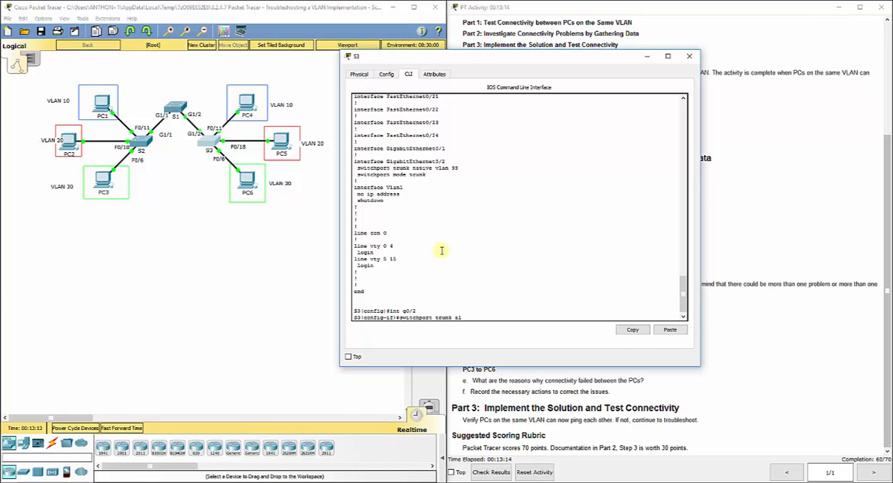
{"action": "type", "text": "owed vlan 10,20,30,99"}
{"action": "key", "text": "Return"}
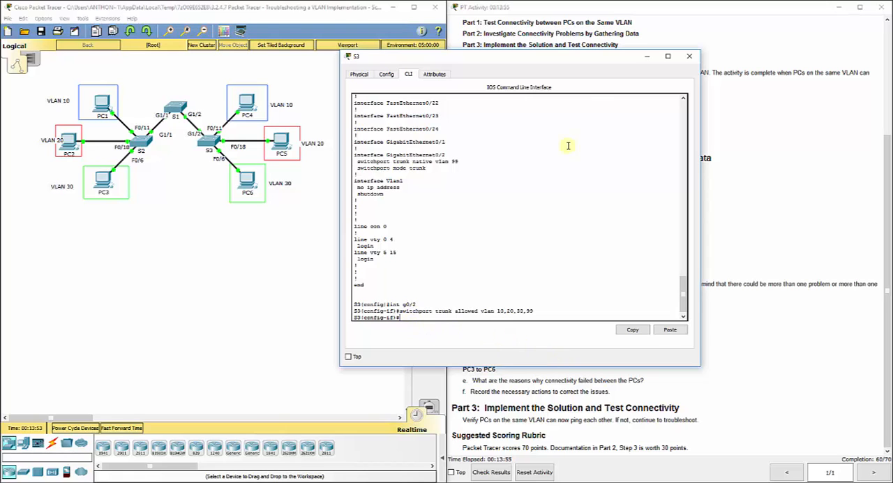
Put away S3's window and send simple PDU pings PC1→PC4 and PC3→PC6
{"action": "left_click", "coordinate": [648, 55]}
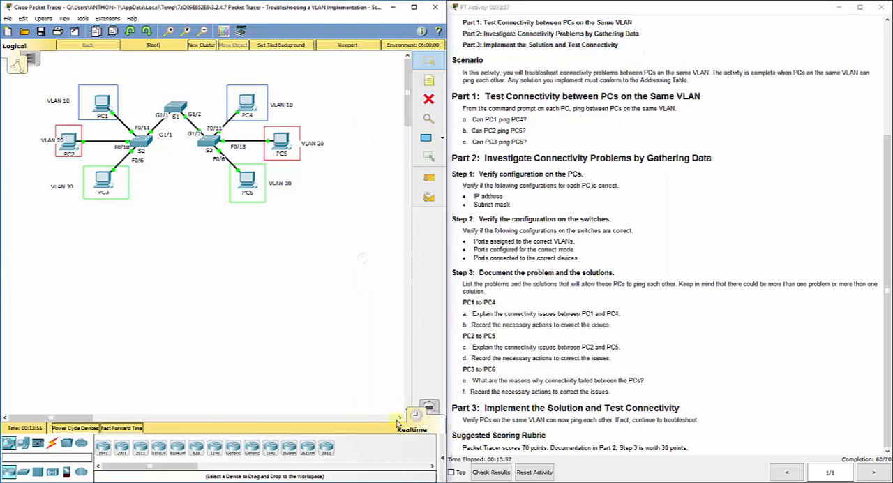
{"action": "left_click", "coordinate": [438, 451]}
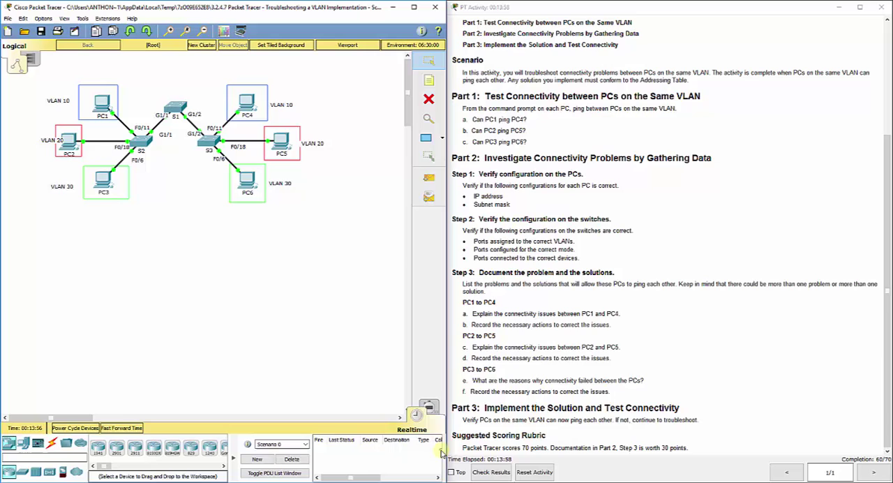
{"action": "left_click", "coordinate": [429, 177]}
{"action": "left_click", "coordinate": [104, 103]}
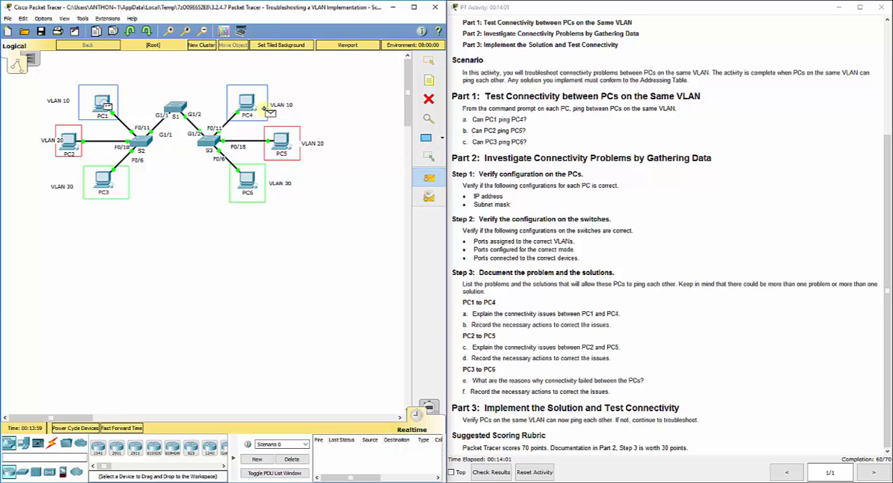
{"action": "left_click", "coordinate": [247, 103]}
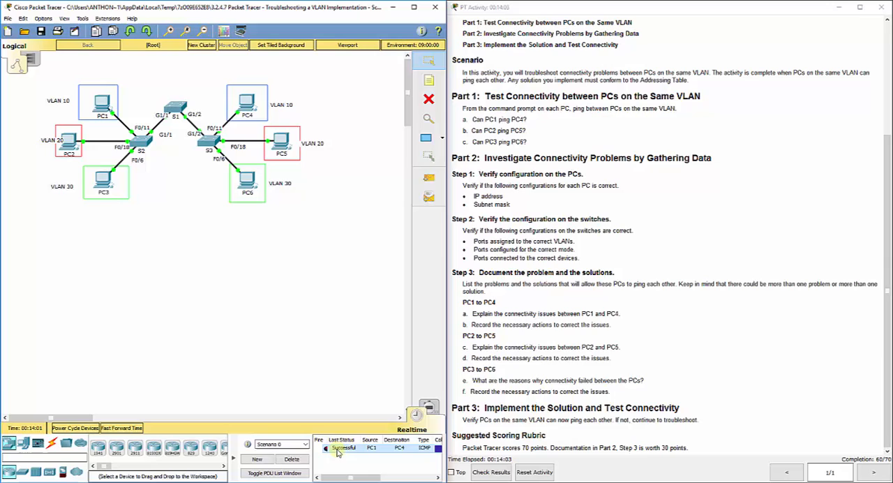
{"action": "left_click", "coordinate": [428, 177]}
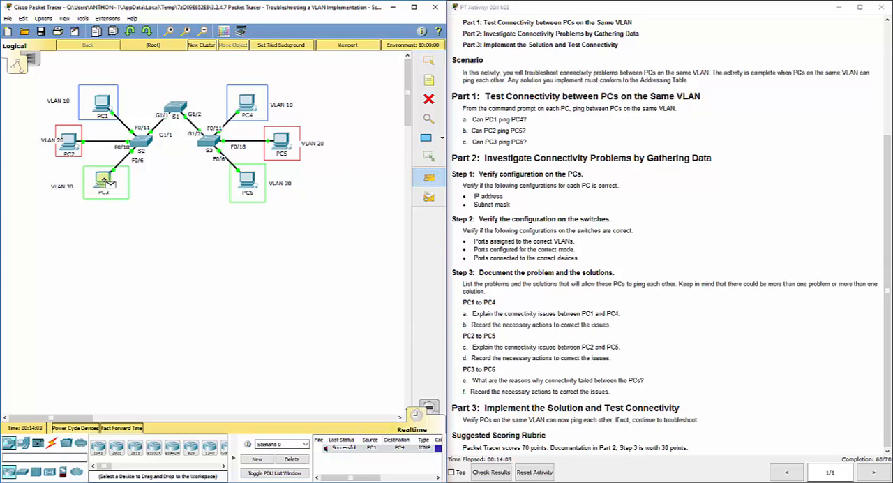
{"action": "left_click", "coordinate": [105, 180]}
{"action": "left_click", "coordinate": [247, 181]}
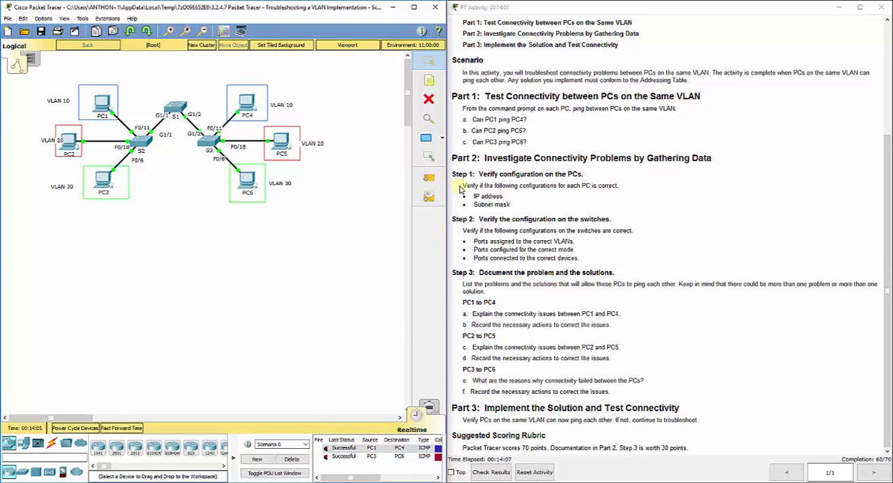
Send a PC2→PC5 ping and refire it after it fails
{"action": "left_click", "coordinate": [428, 177]}
{"action": "left_click", "coordinate": [70, 143]}
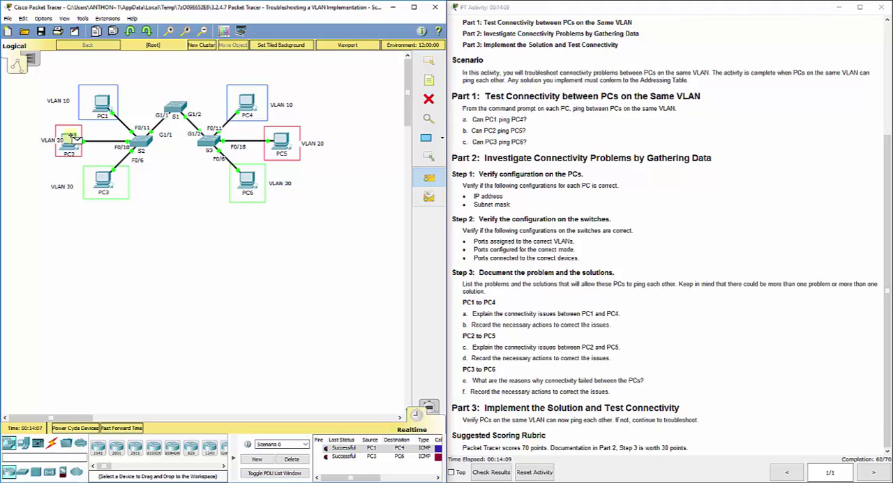
{"action": "left_click", "coordinate": [285, 139]}
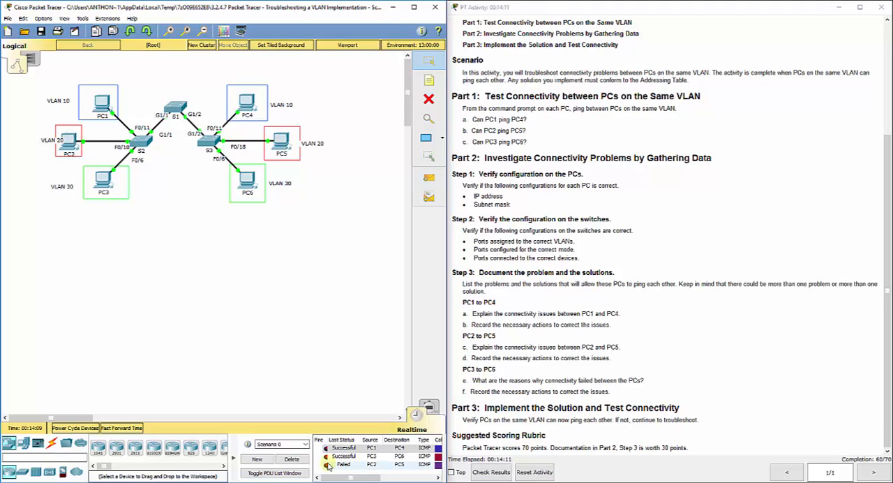
{"action": "double_click", "coordinate": [327, 464]}
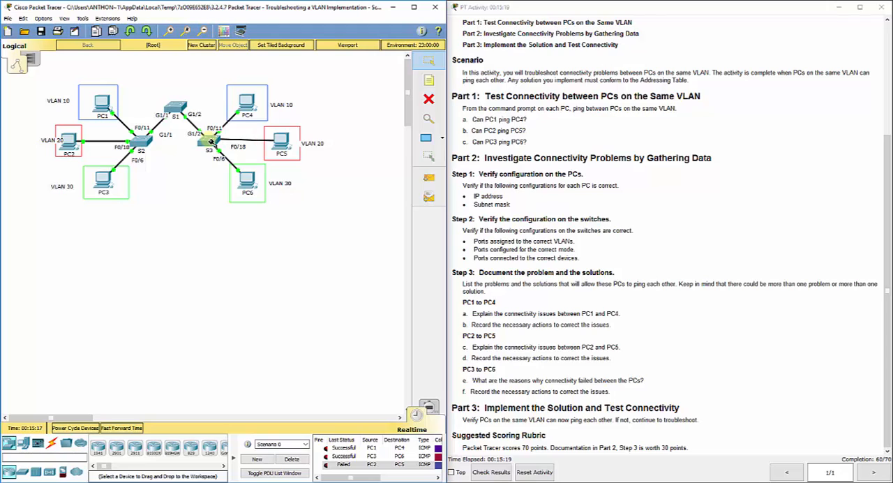
Cable PC5 to S3's FastEthernet0/18 and check the completion score reads 70/70
{"action": "left_click", "coordinate": [209, 141]}
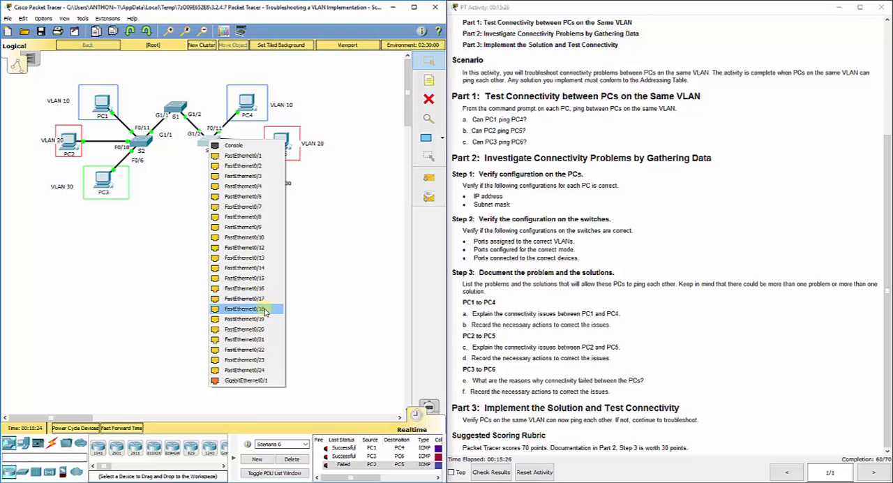
{"action": "left_click", "coordinate": [265, 310]}
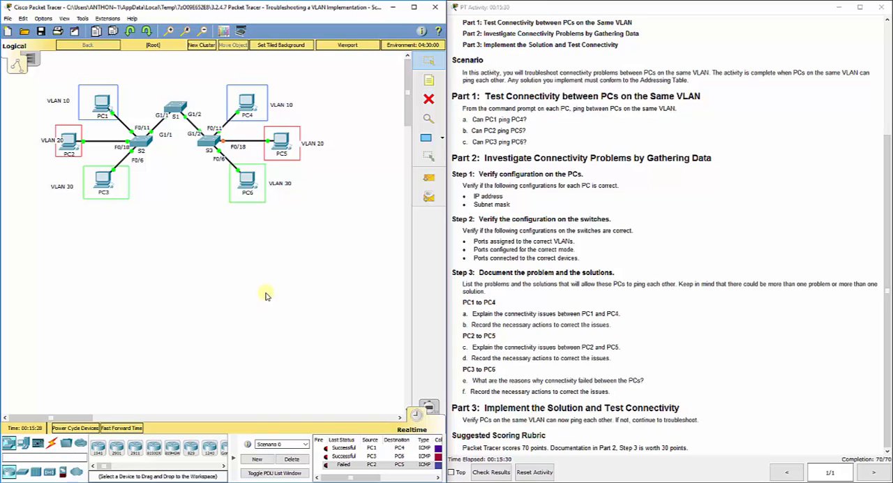
{"action": "left_click", "coordinate": [541, 222]}
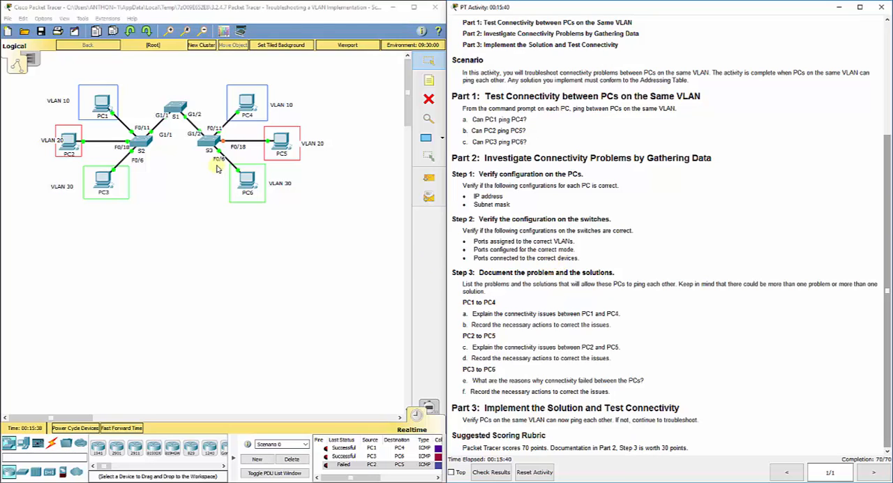
Fast-forward time, clear old PDUs and send a fresh PC2→PC5 ping that succeeds
{"action": "left_click", "coordinate": [123, 428]}
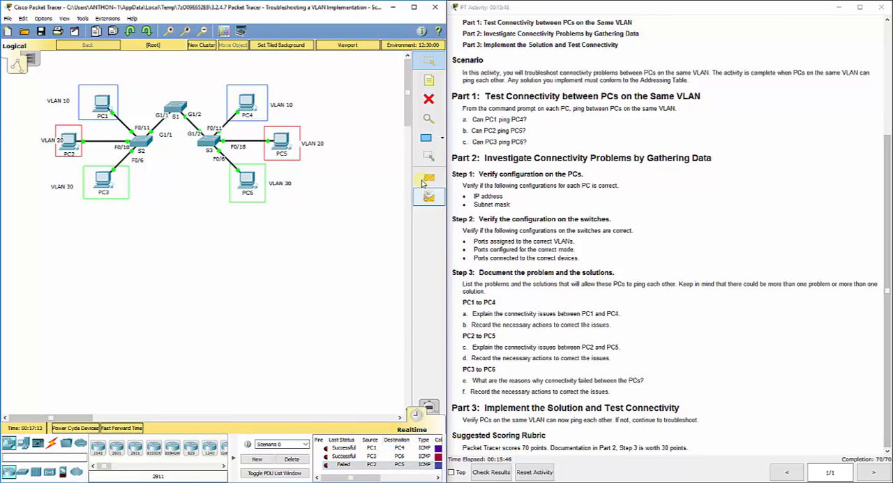
{"action": "left_click", "coordinate": [292, 458]}
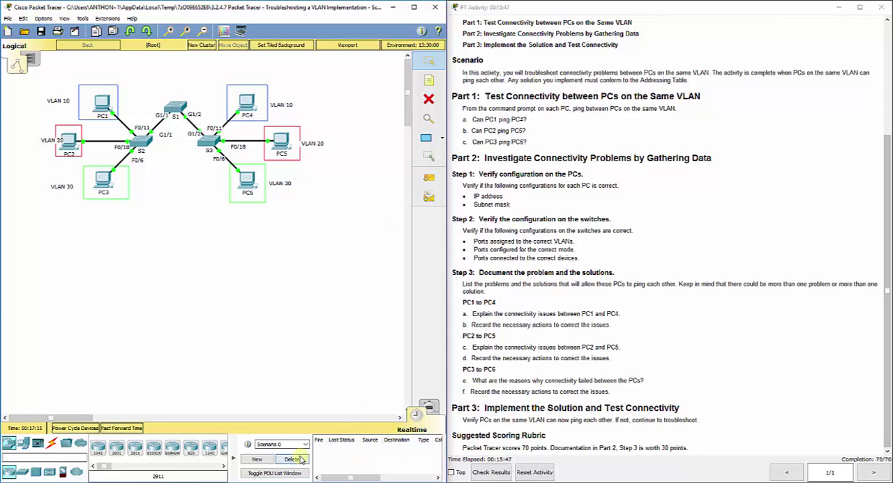
{"action": "left_click", "coordinate": [430, 177]}
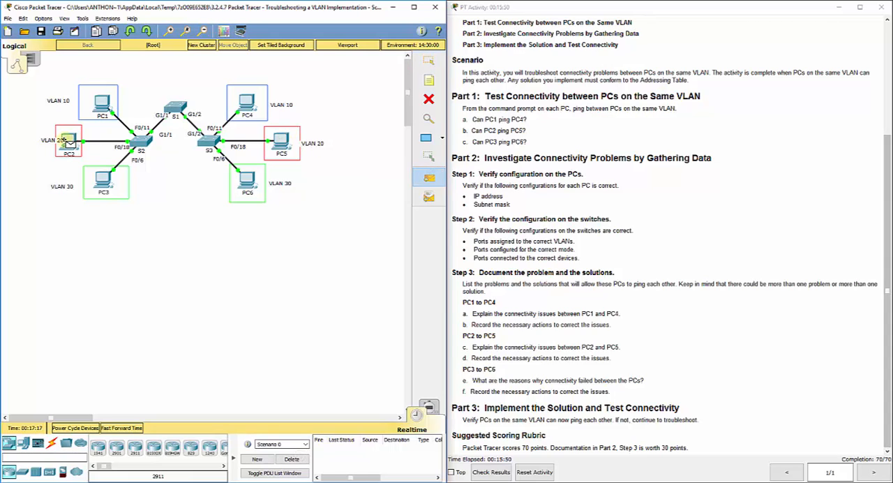
{"action": "left_click", "coordinate": [68, 142]}
{"action": "left_click", "coordinate": [281, 141]}
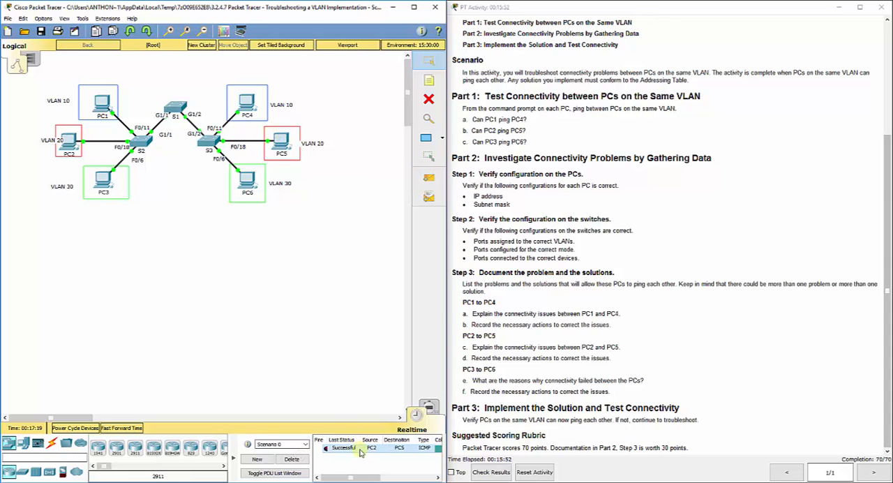